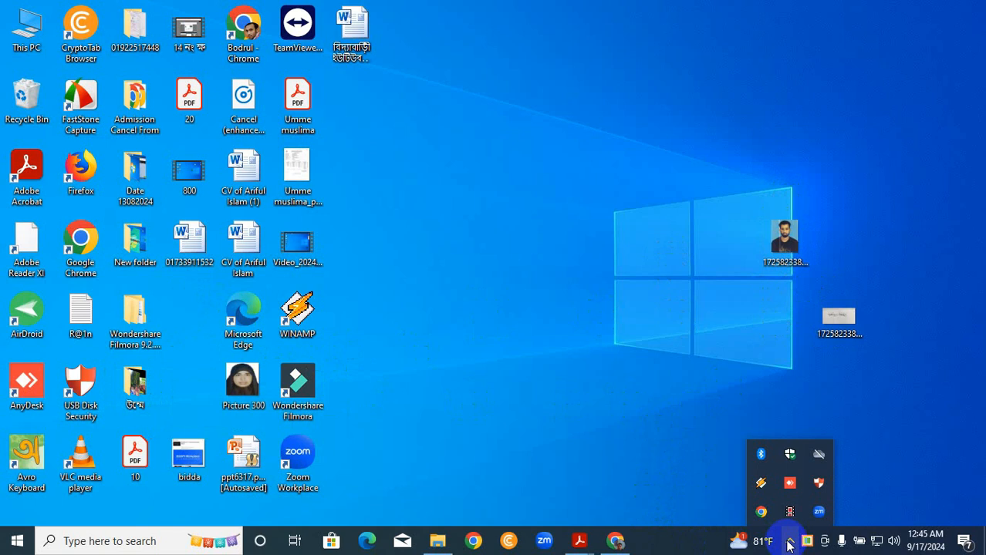
- Open Google Chrome with the first user profile and maximize its window
left_click(708, 468)
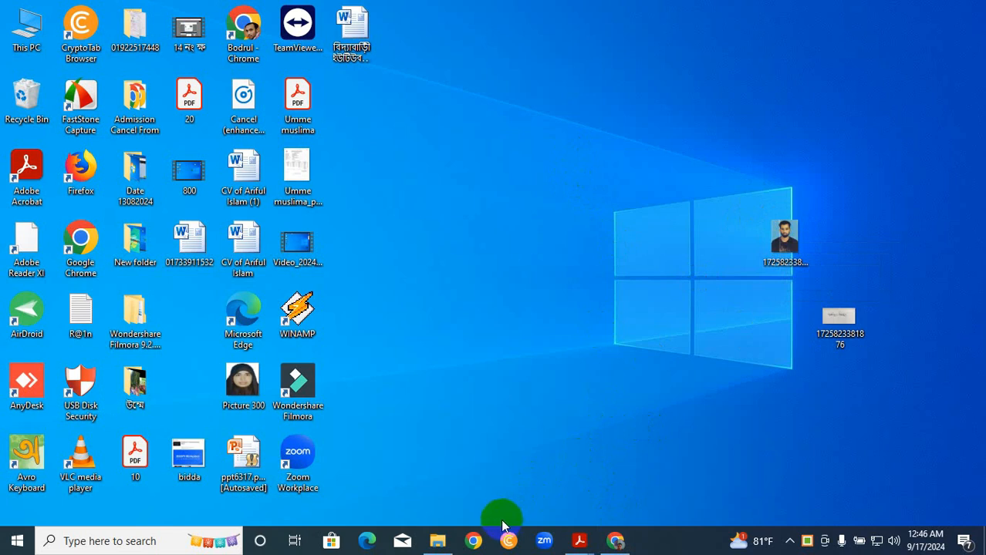
left_click(473, 541)
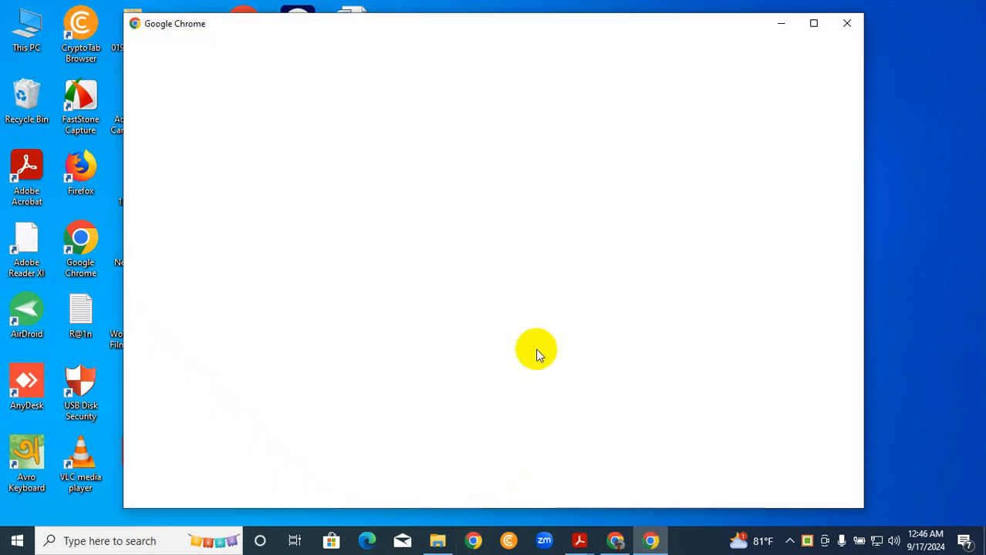
left_click(386, 308)
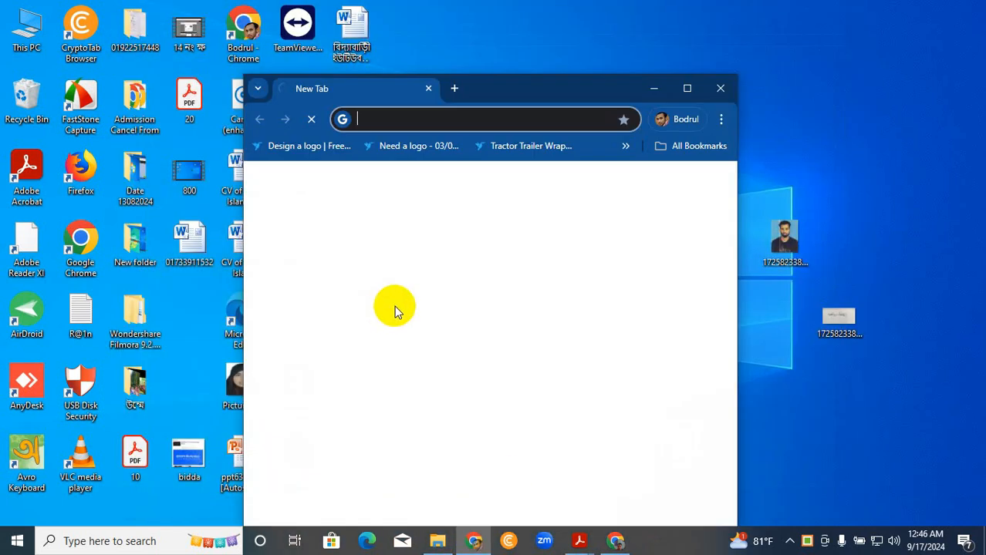
left_click(686, 89)
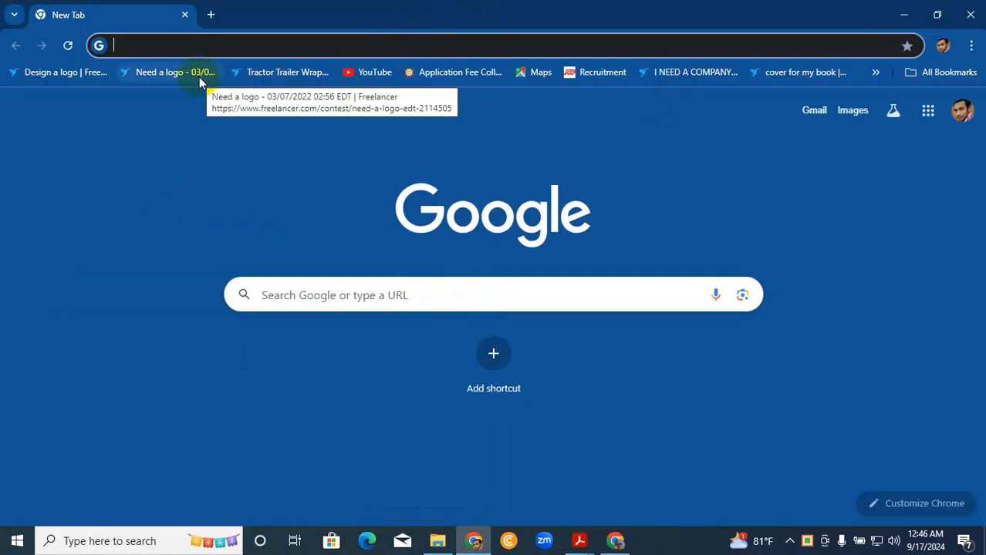
- Switch the keyboard input to English and search Google for "background remover"
type("নৃ")
key("BackSpace")
key("BackSpace")
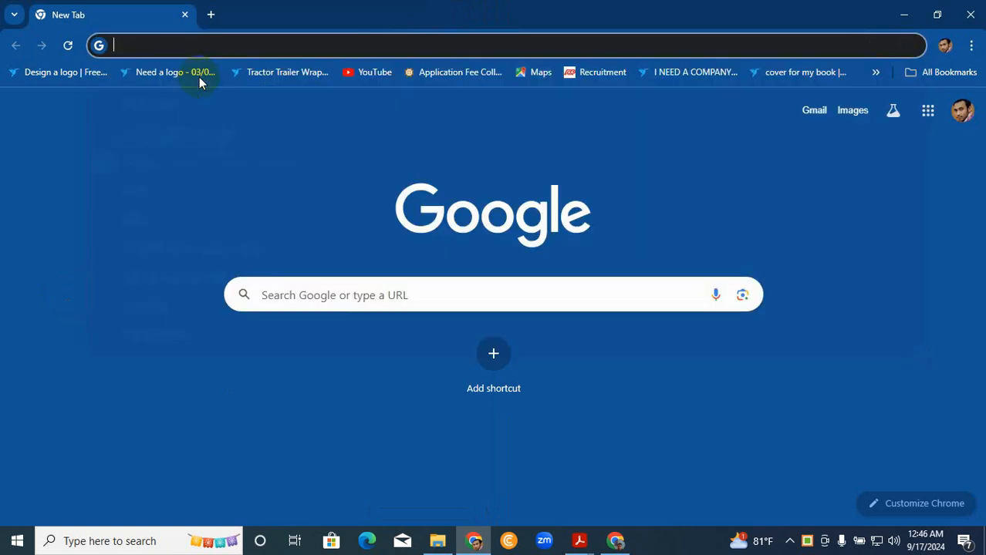
key("F12")
type("ba")
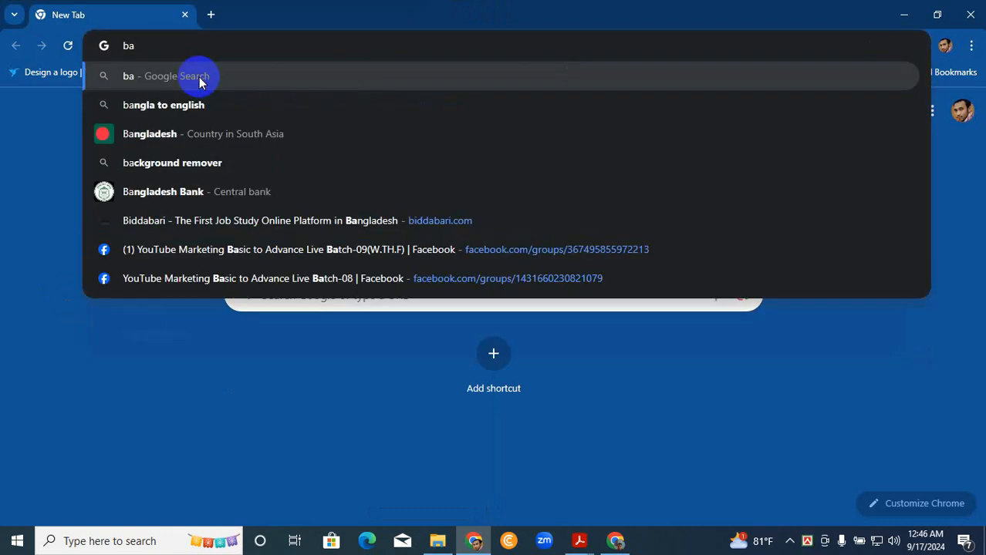
type("ck")
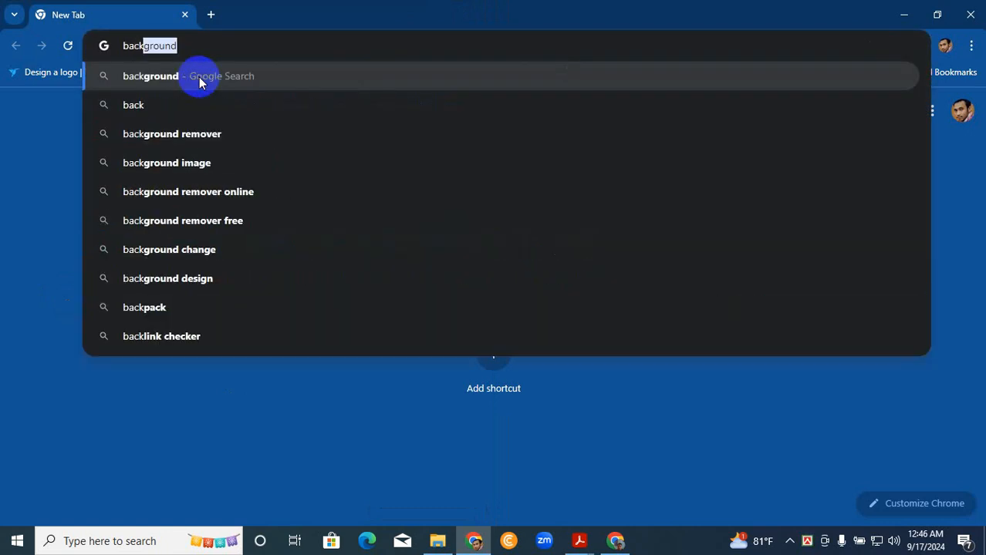
type("ground ")
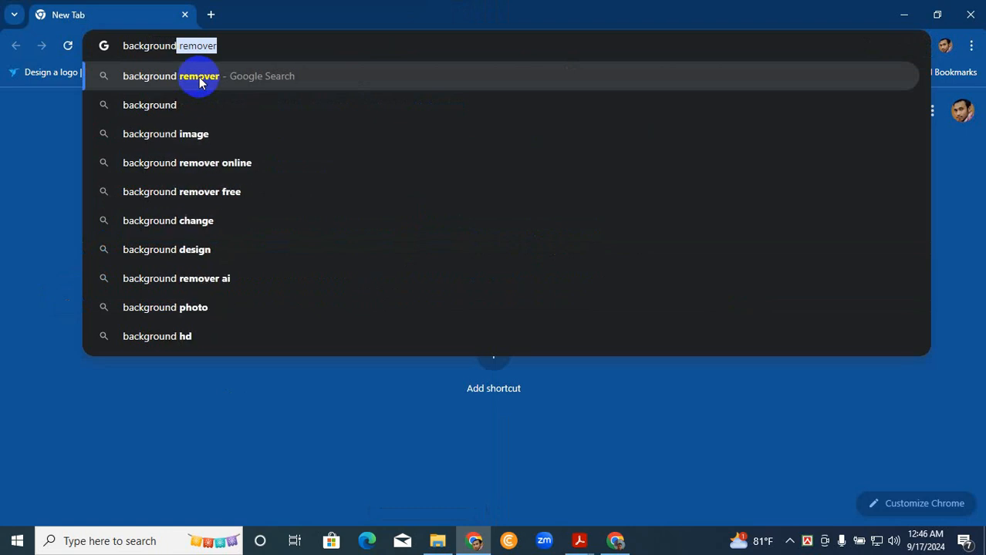
type("remover")
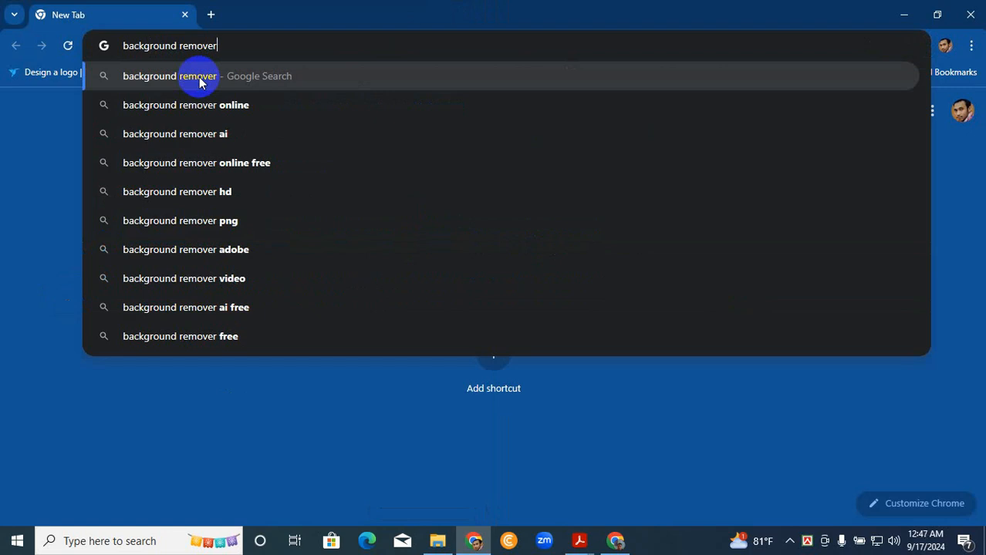
left_click(199, 81)
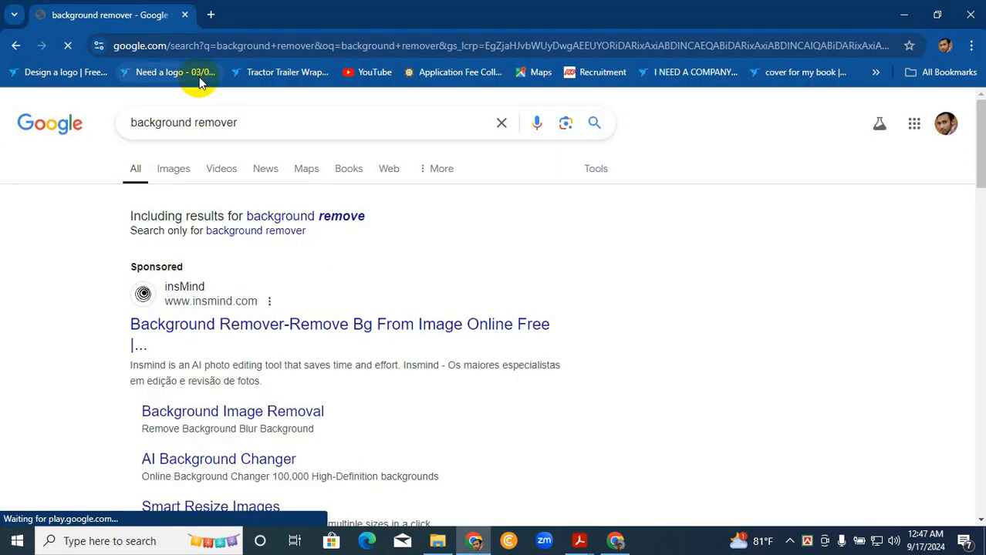
- Open the remove.bg website from the search results and dismiss its cookie notice
scroll(429, 337, "down", 1)
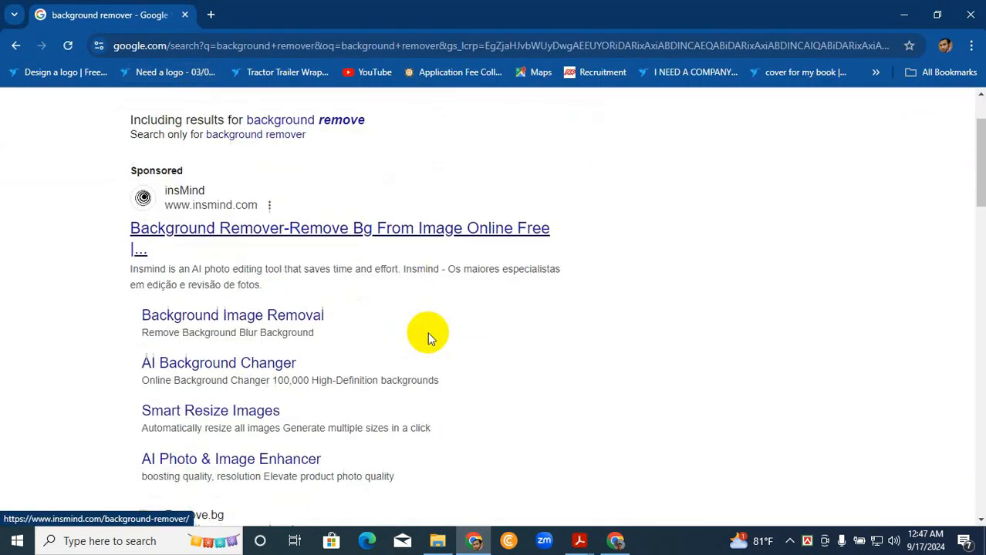
scroll(428, 337, "down", 2)
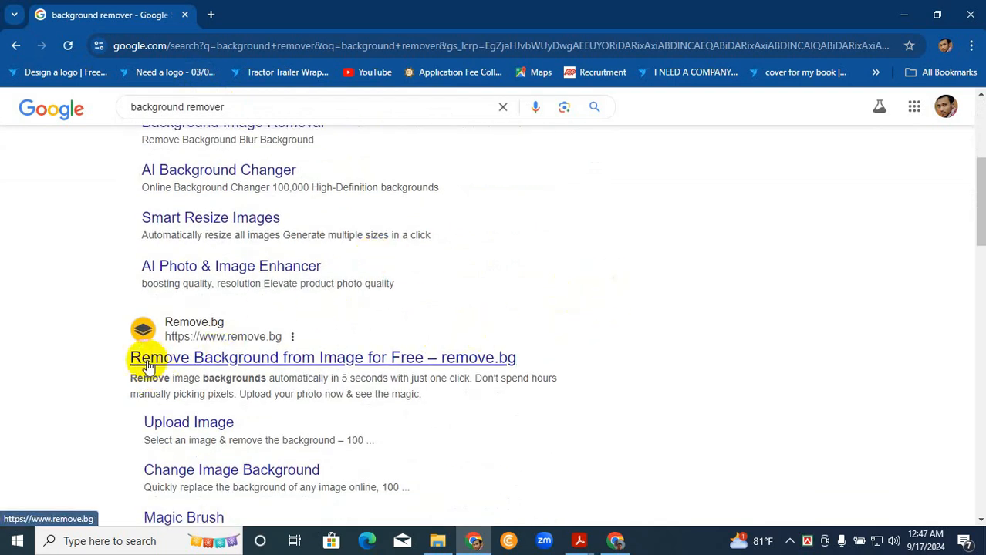
left_click(241, 359)
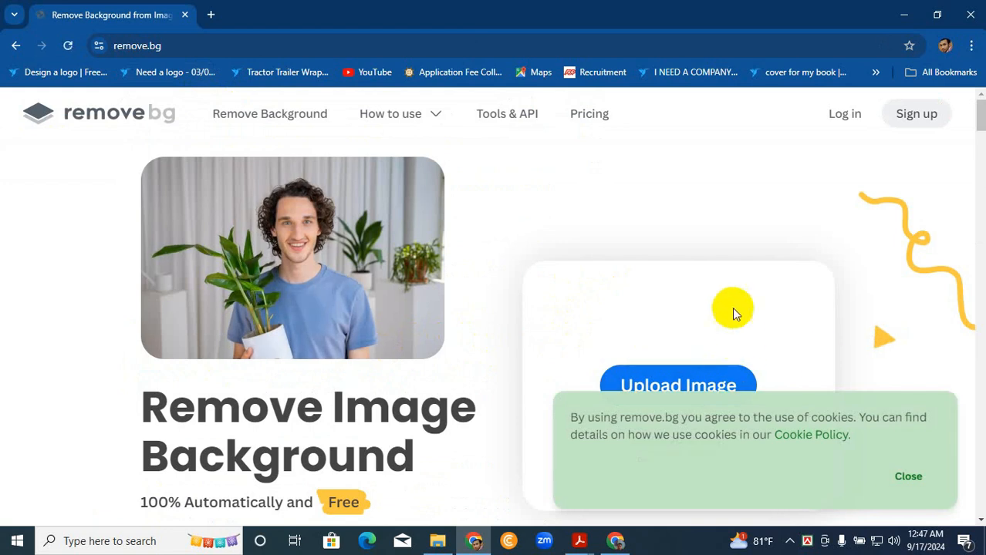
left_click(908, 476)
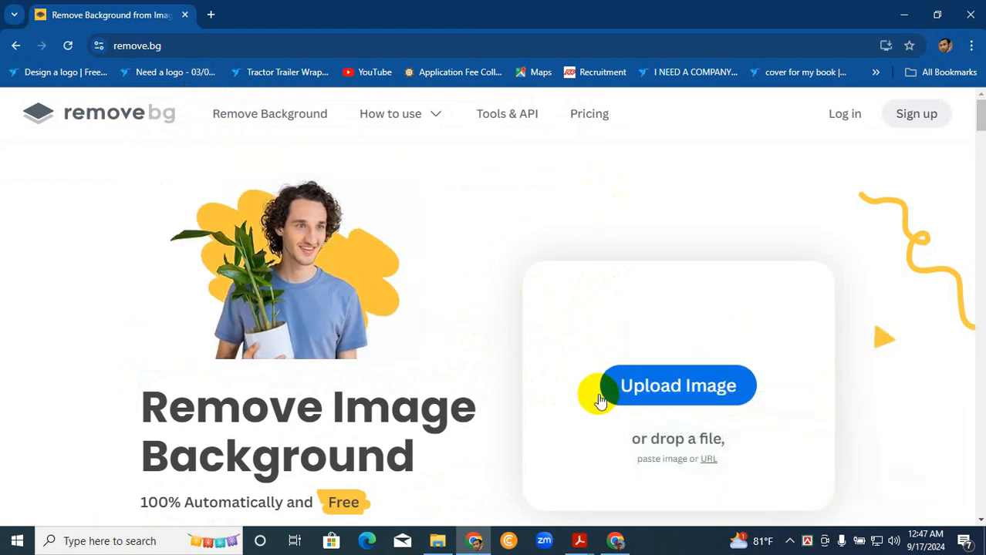
left_click(673, 390)
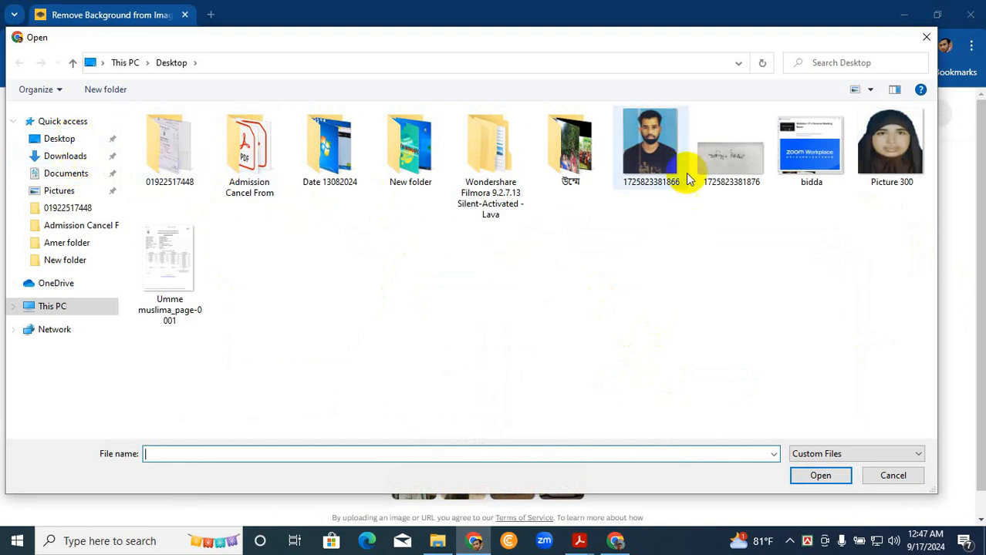
left_click(75, 139)
left_click(650, 151)
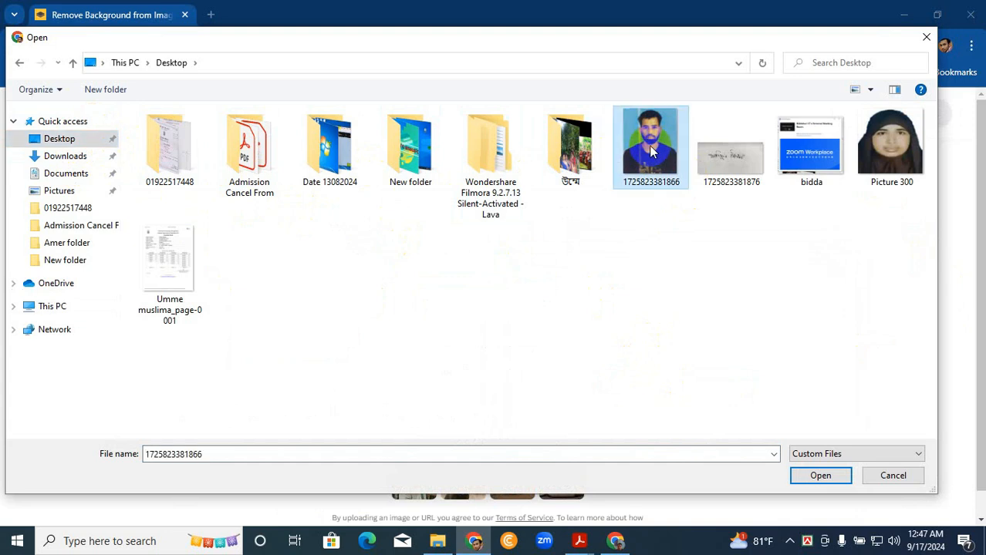
left_click(821, 475)
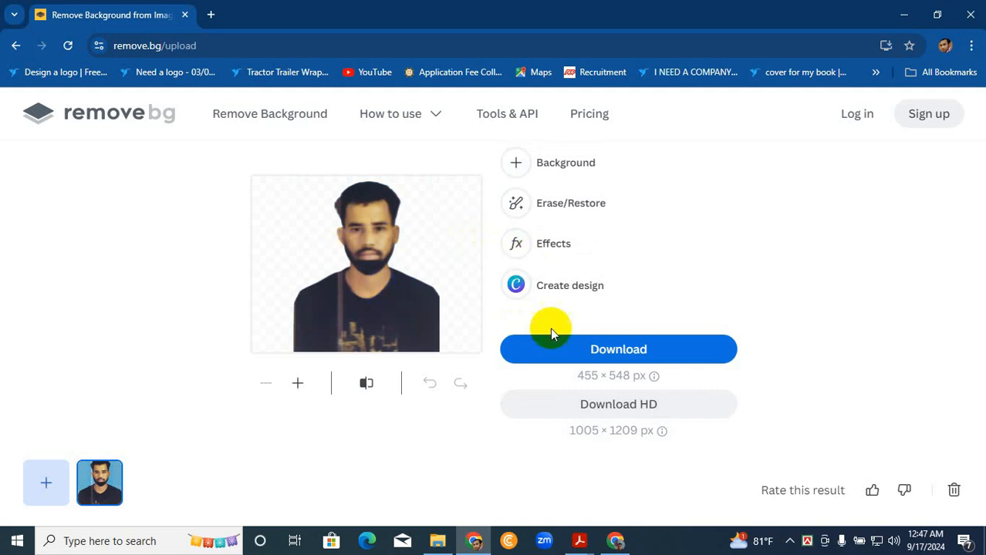
left_click(613, 352)
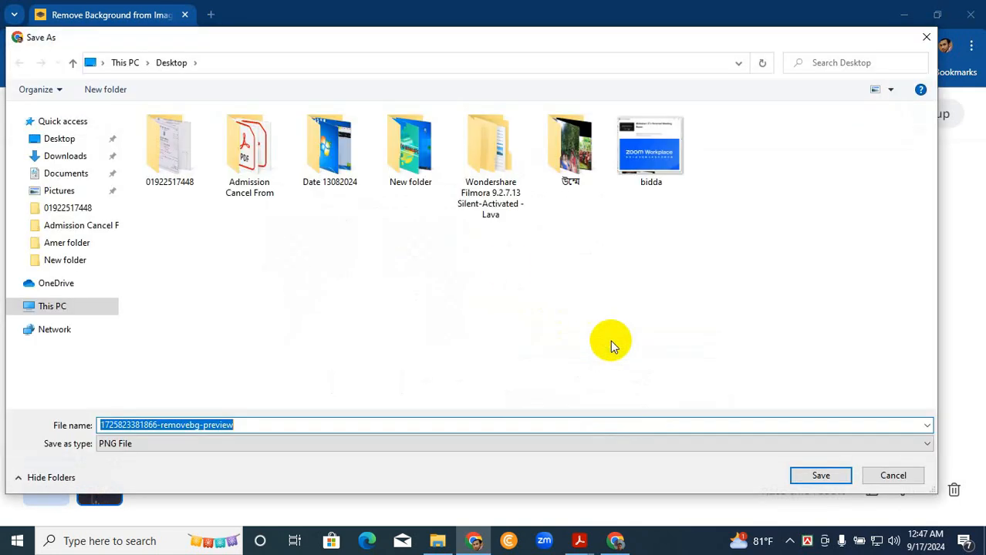
left_click(68, 142)
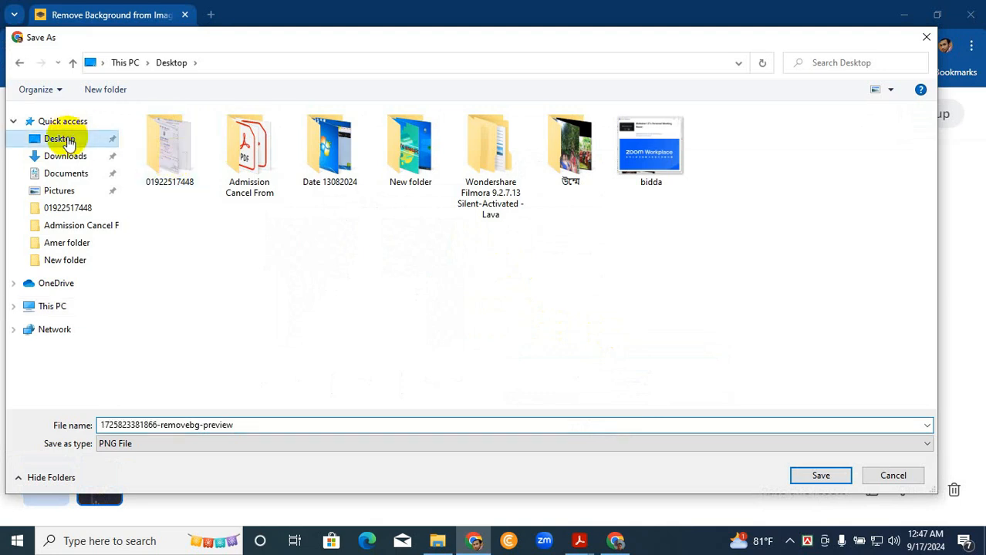
left_click(822, 478)
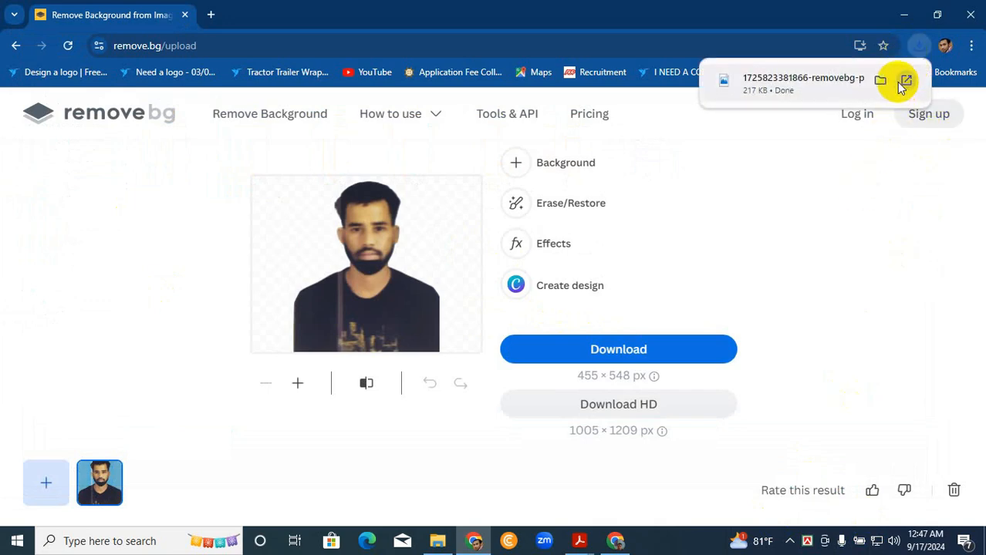
- Return to the desktop, place the background-removed portrait and the signature image side by side in the empty area, and select both
left_click(903, 14)
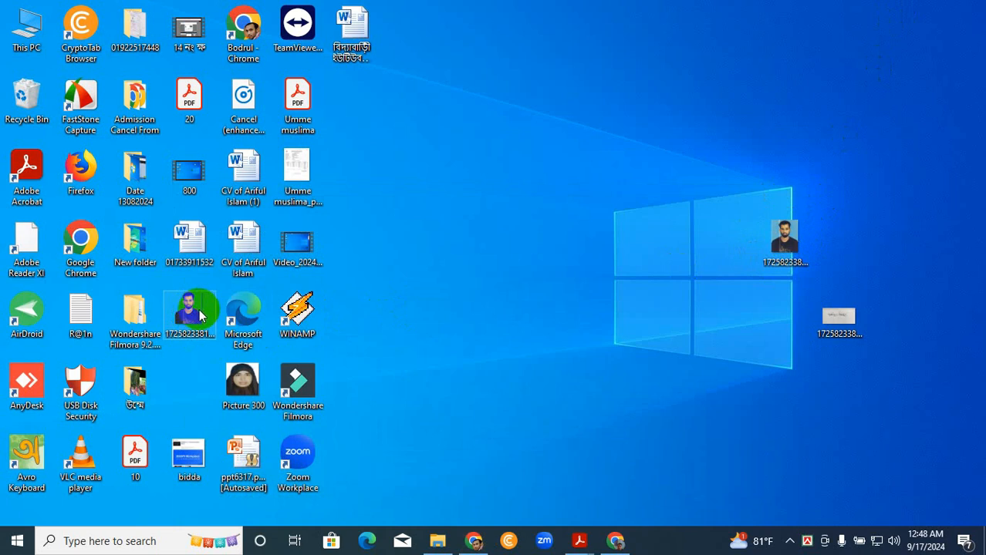
left_click_drag(191, 317, 621, 320)
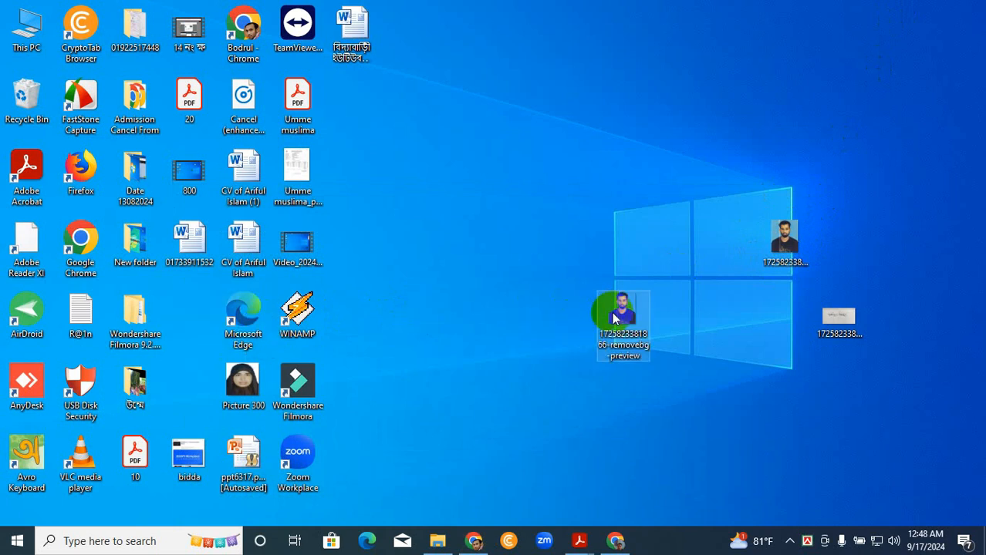
left_click_drag(820, 327, 713, 330)
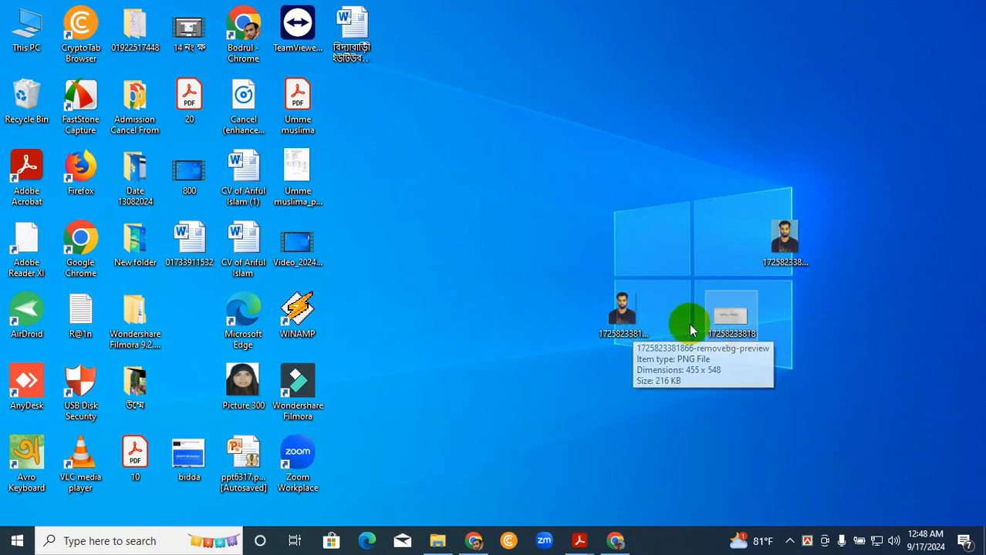
left_click_drag(798, 356, 617, 323)
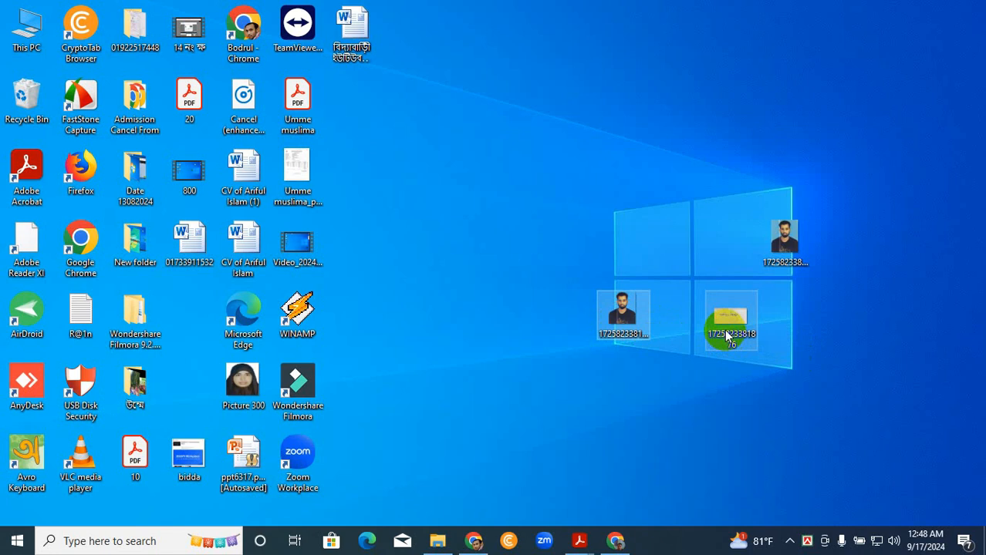
mouse_move(726, 333)
left_mouse_down()
mouse_move(674, 366)
mouse_move(605, 450)
mouse_move(741, 325)
mouse_move(727, 333)
left_mouse_up()
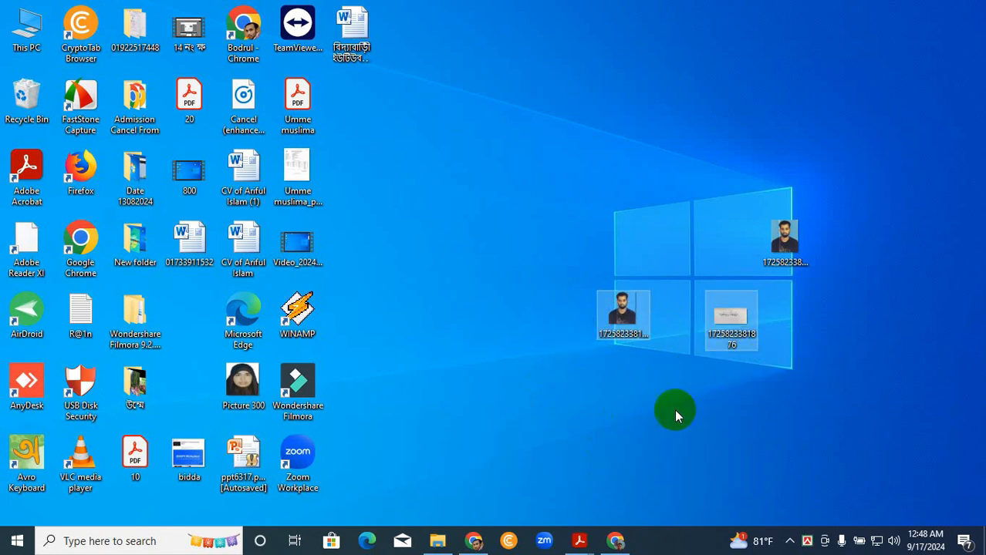
left_click(617, 315)
right_click(620, 316)
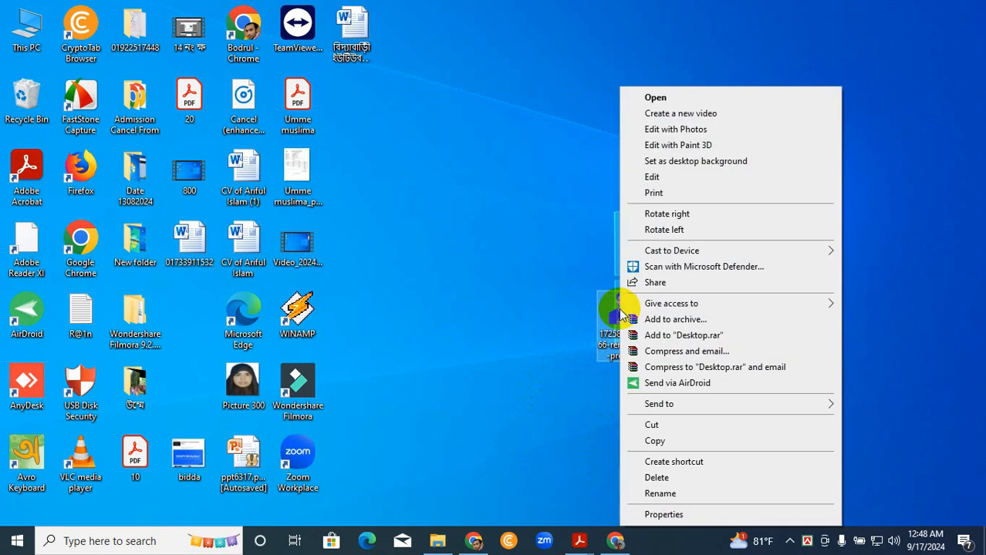
left_click(660, 99)
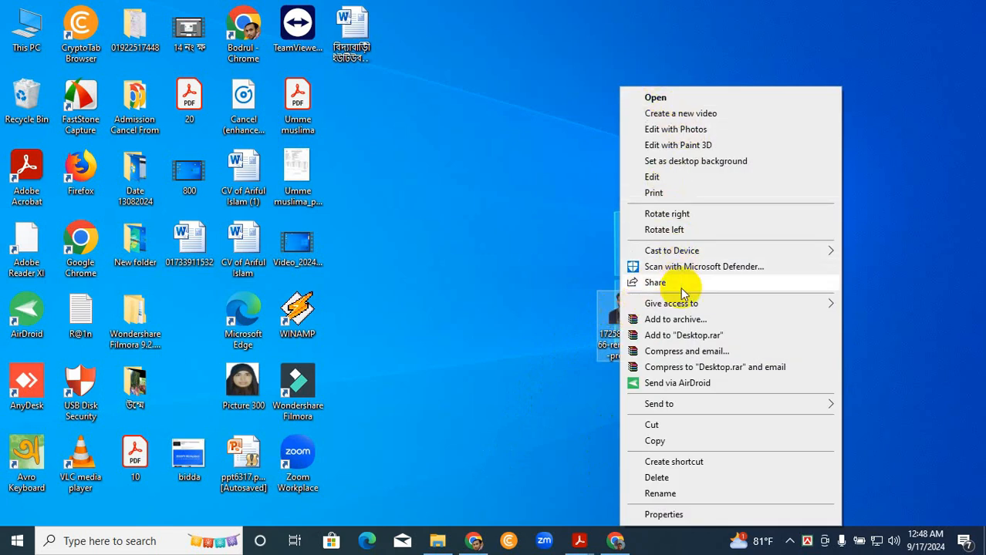
left_click(563, 403)
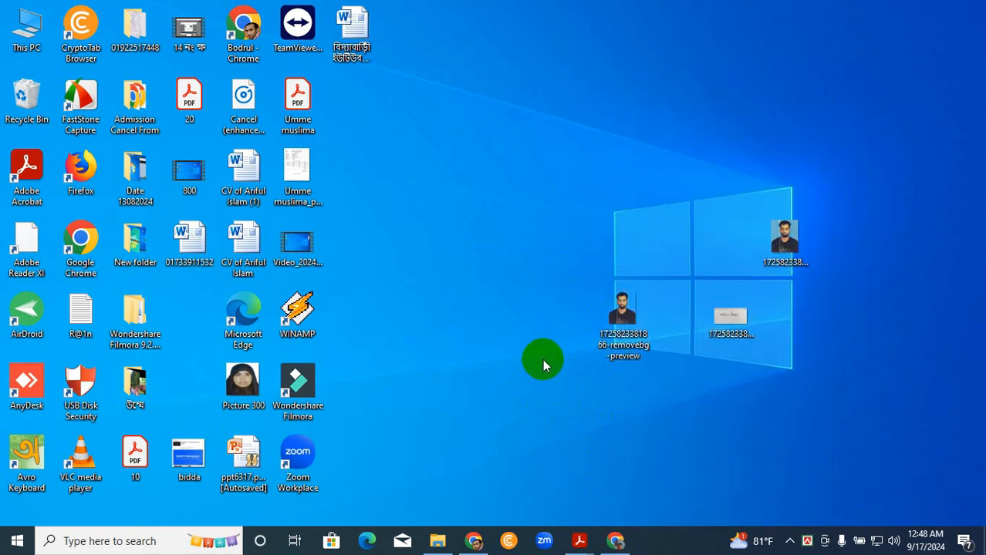
- Launch Adobe Photoshop CS and close its Welcome Screen
left_click(17, 541)
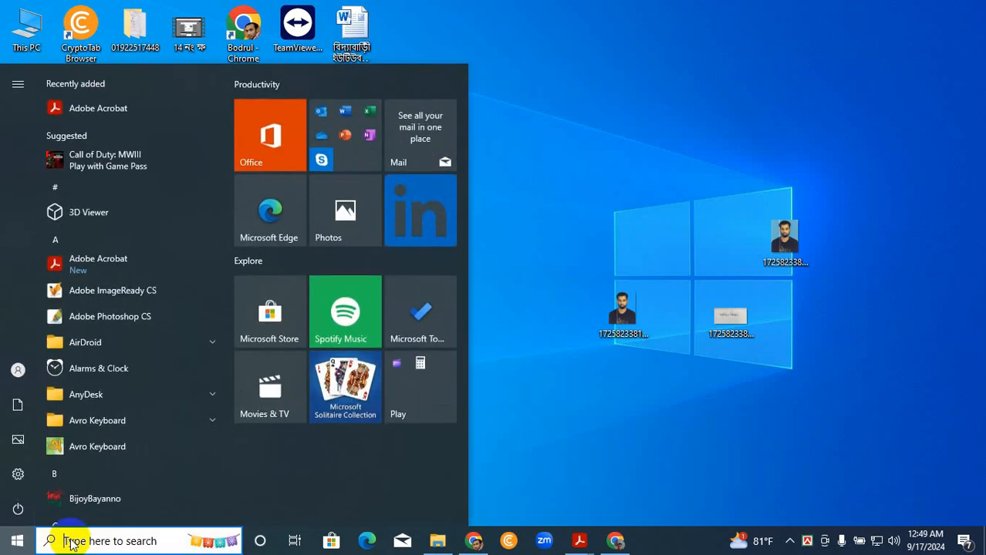
scroll(143, 175, "down", 2)
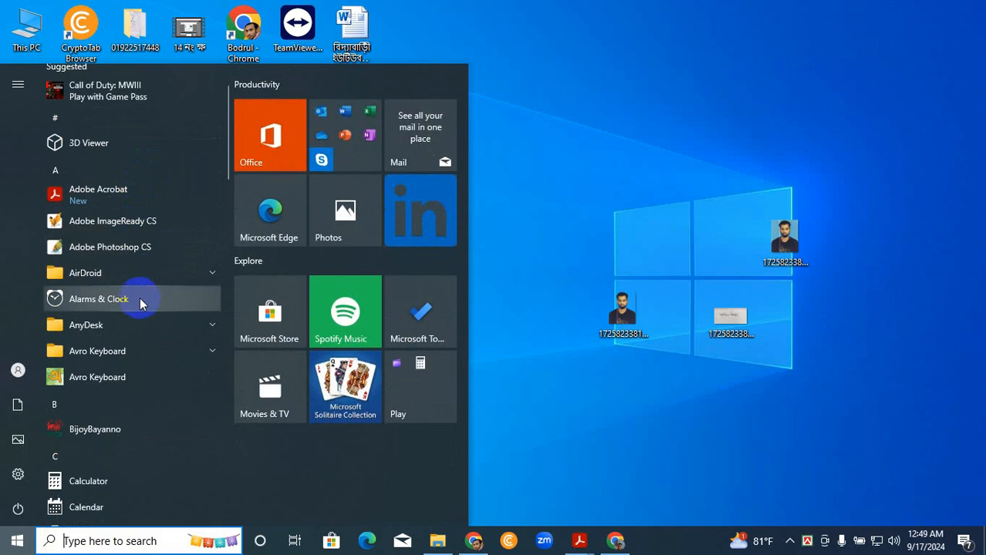
left_click(98, 249)
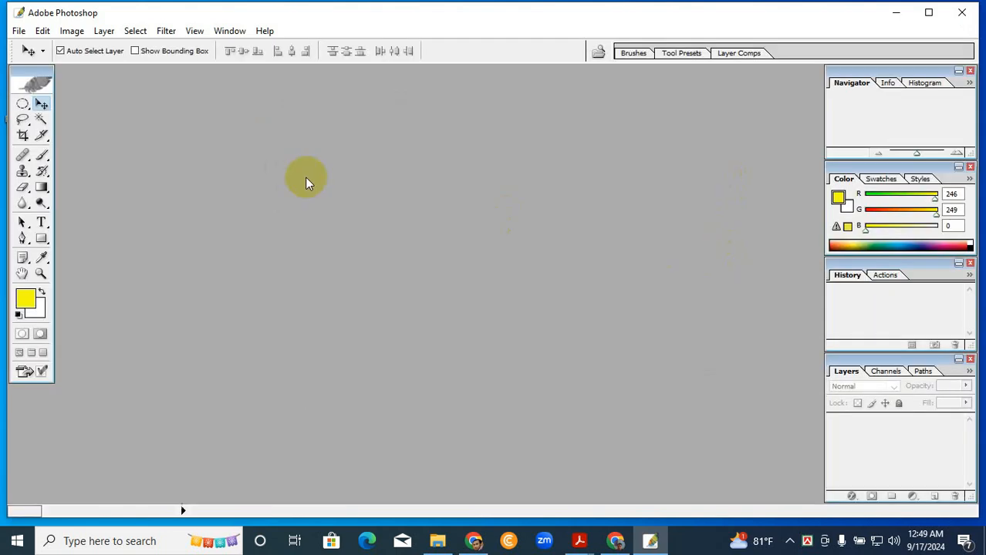
left_click(638, 202)
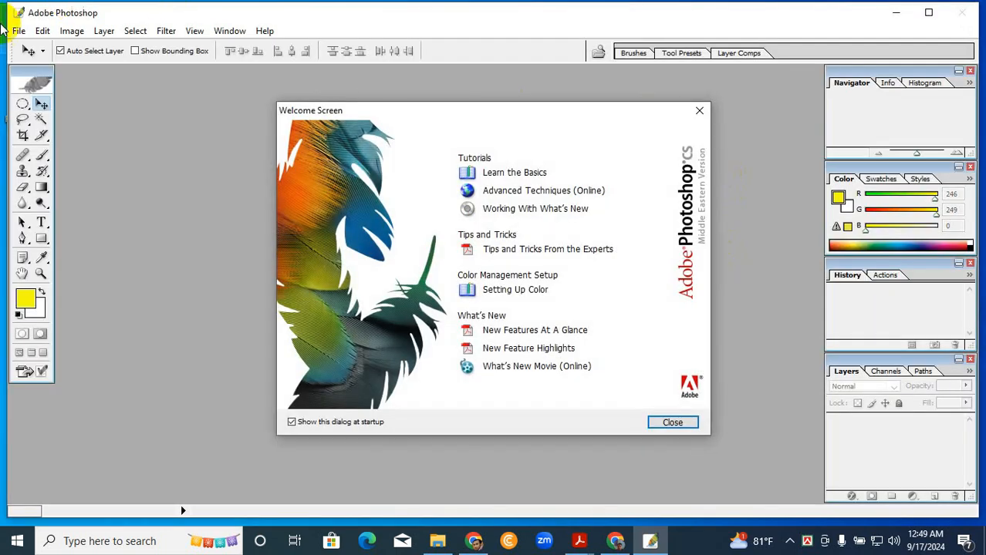
left_click(697, 114)
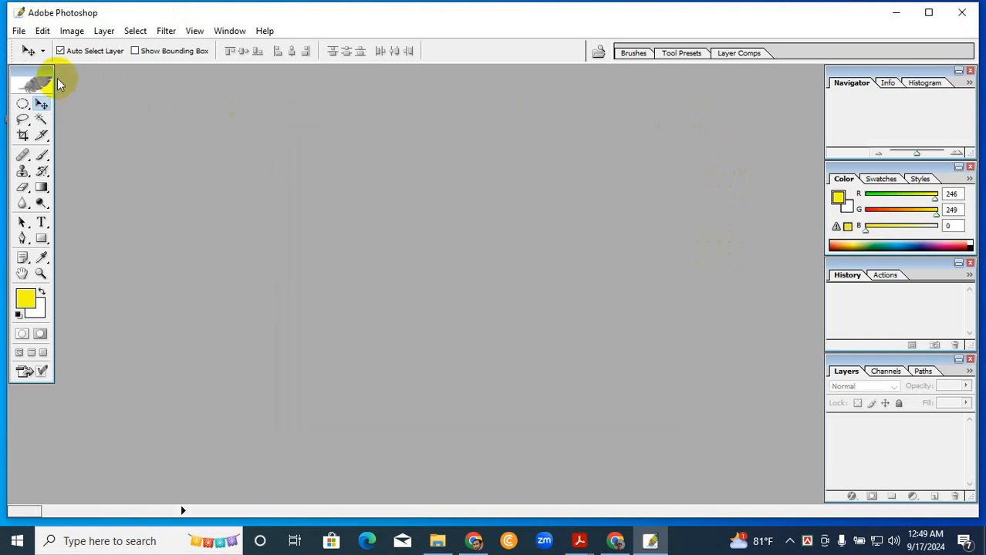
left_click(18, 31)
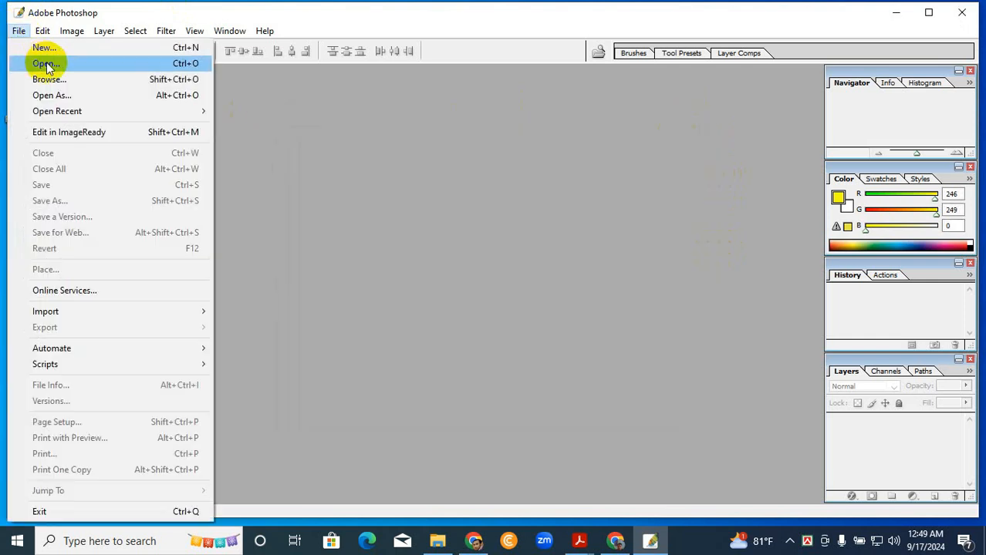
left_click(47, 65)
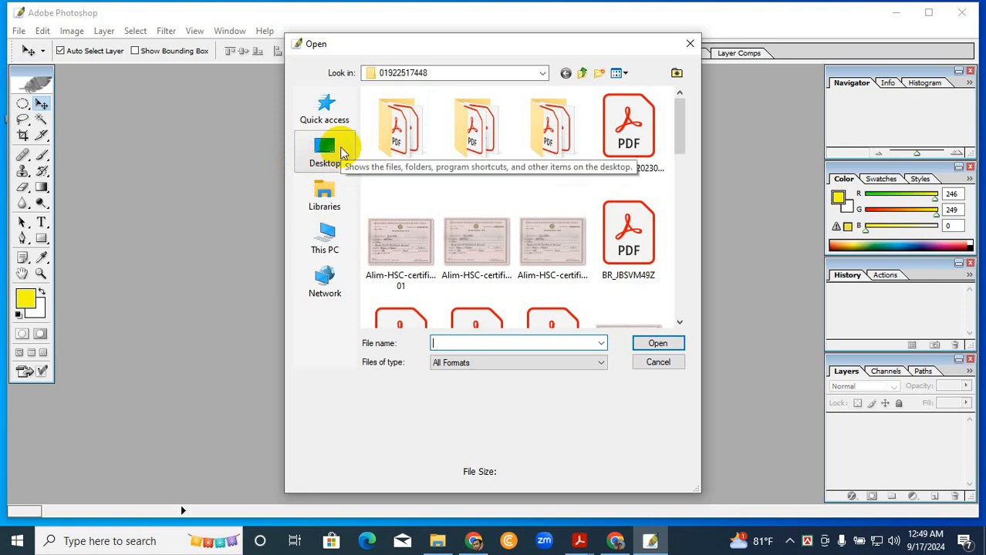
left_click(326, 152)
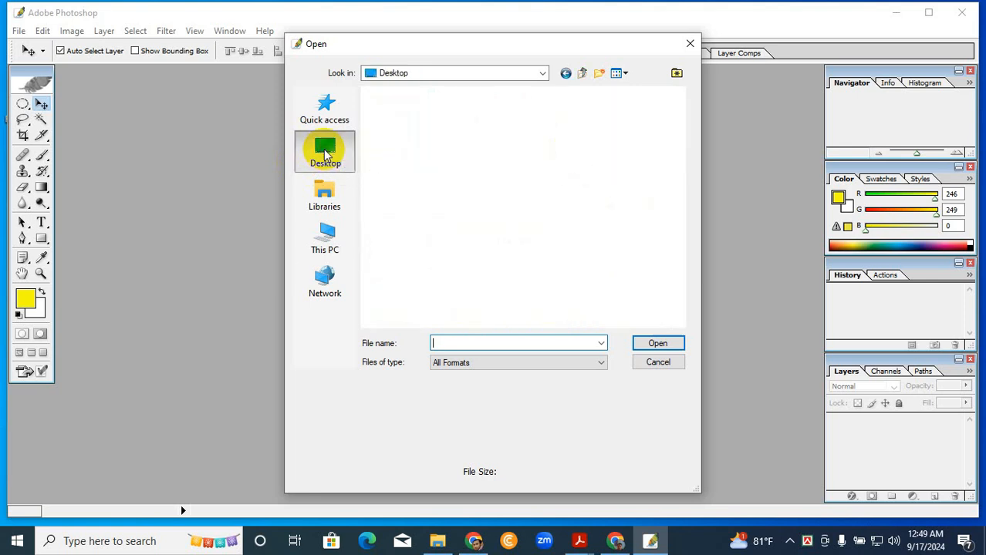
left_click_drag(677, 126, 692, 223)
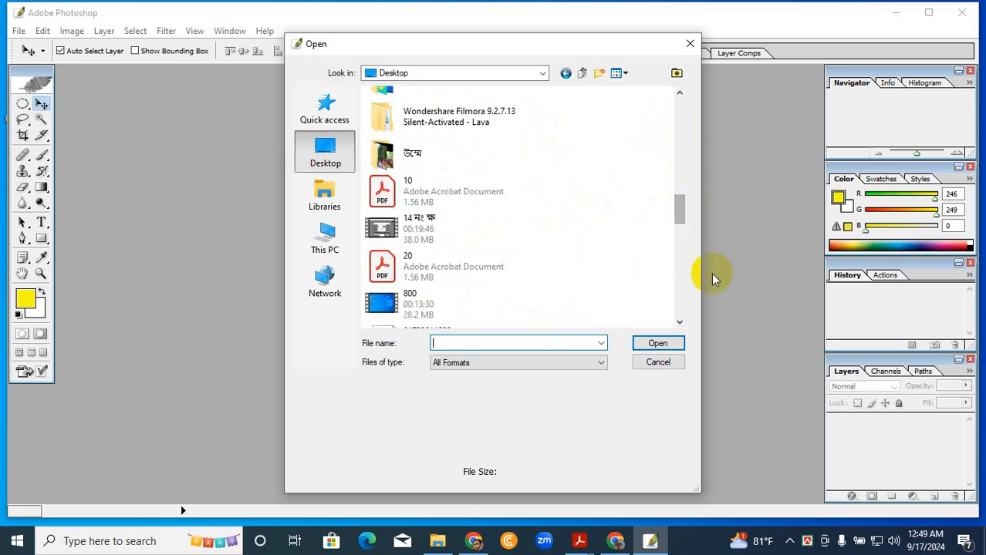
left_click_drag(702, 295, 895, 294)
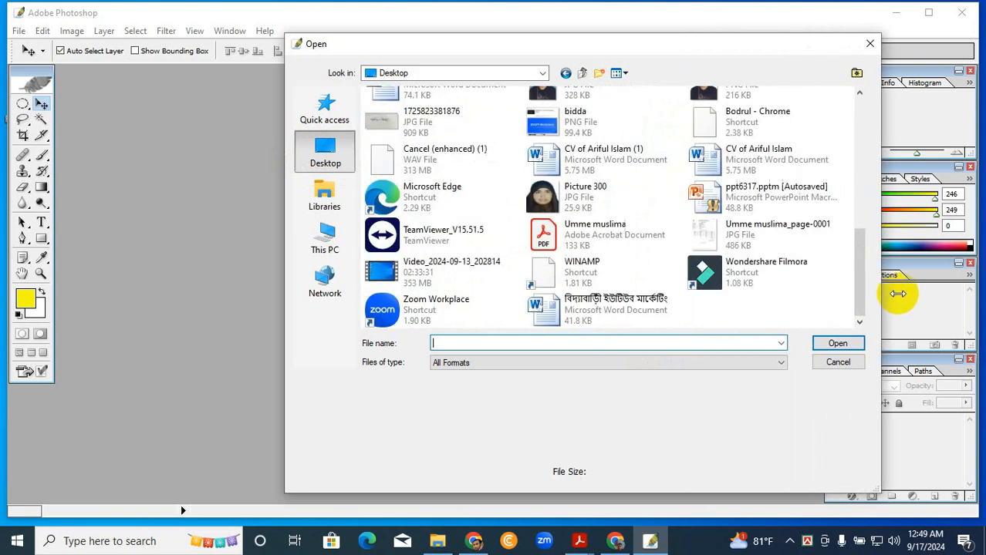
scroll(744, 247, "up", 3)
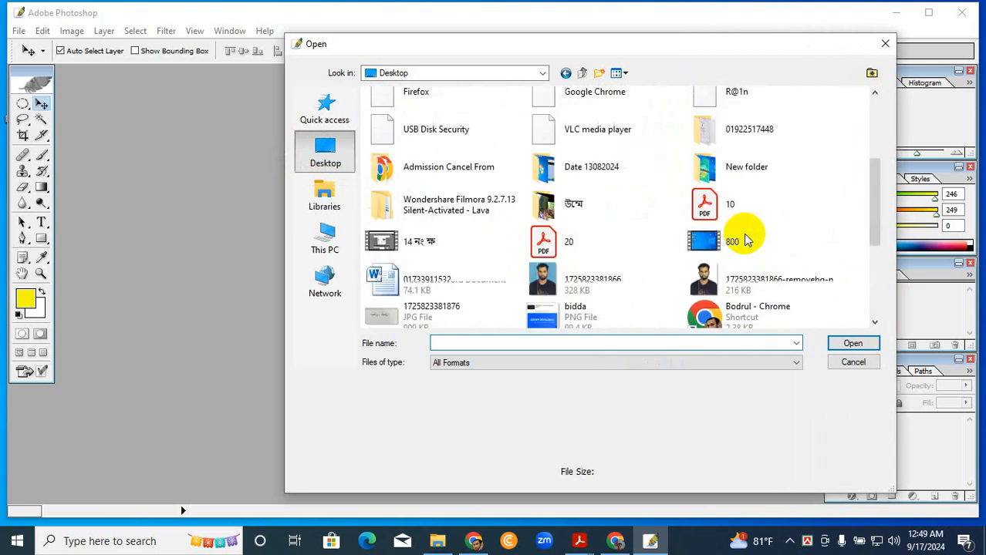
left_click(746, 277)
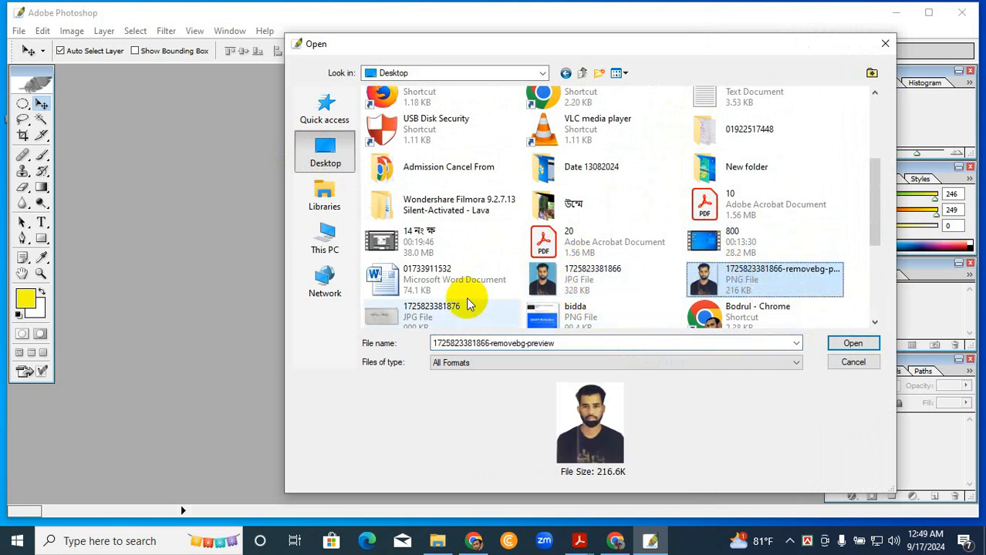
left_click(432, 307, "ctrl")
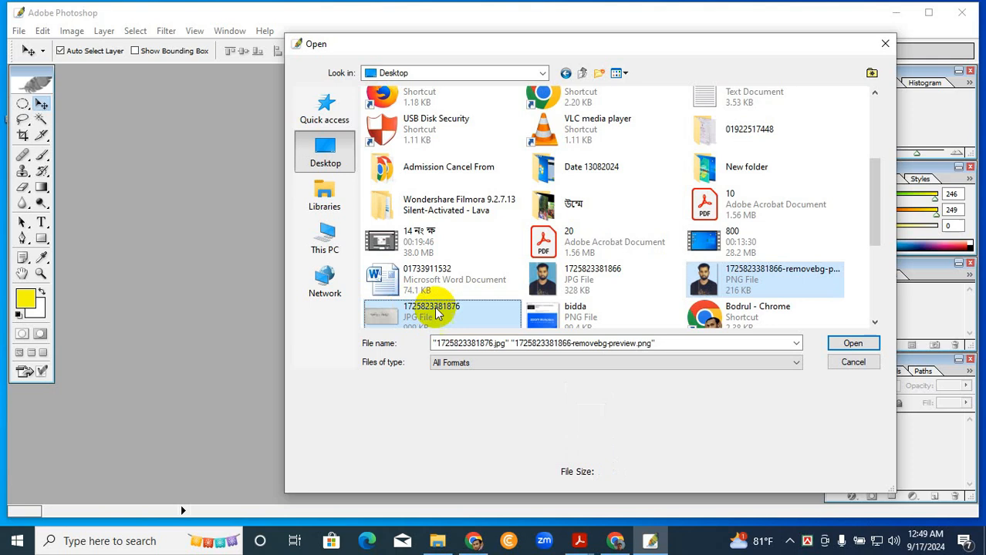
left_click(851, 344)
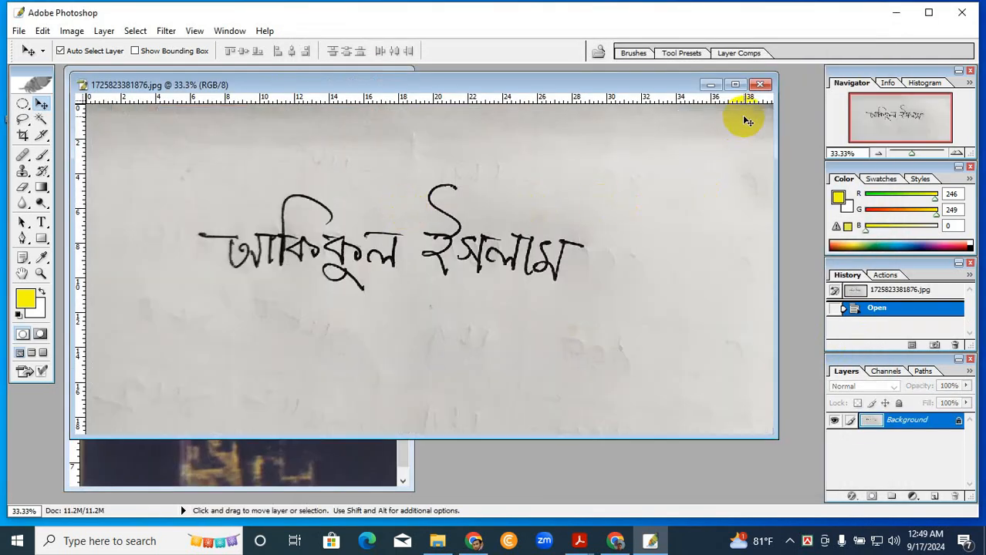
- Maximize the document window of the signature image 1725823381876.jpg
left_click_drag(505, 87, 550, 82)
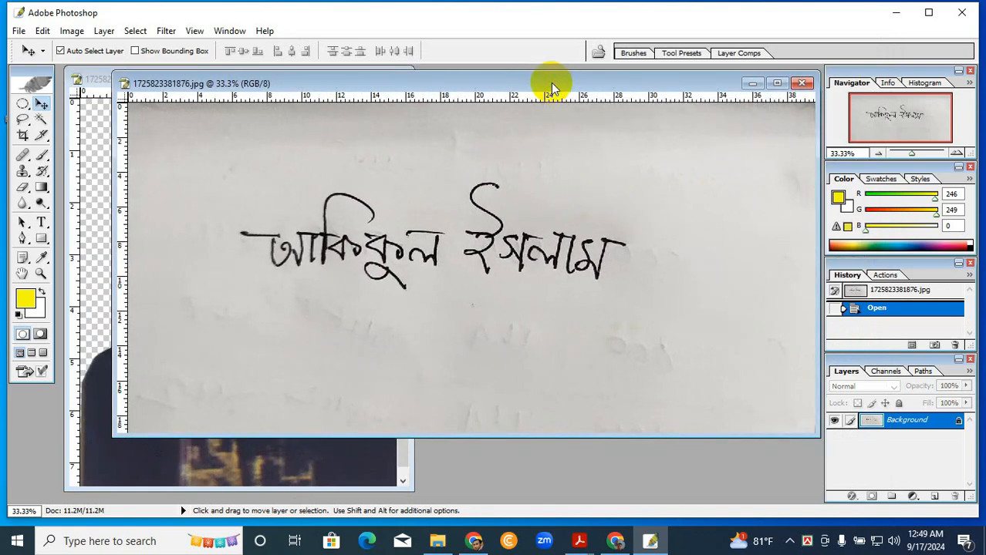
left_click(782, 87)
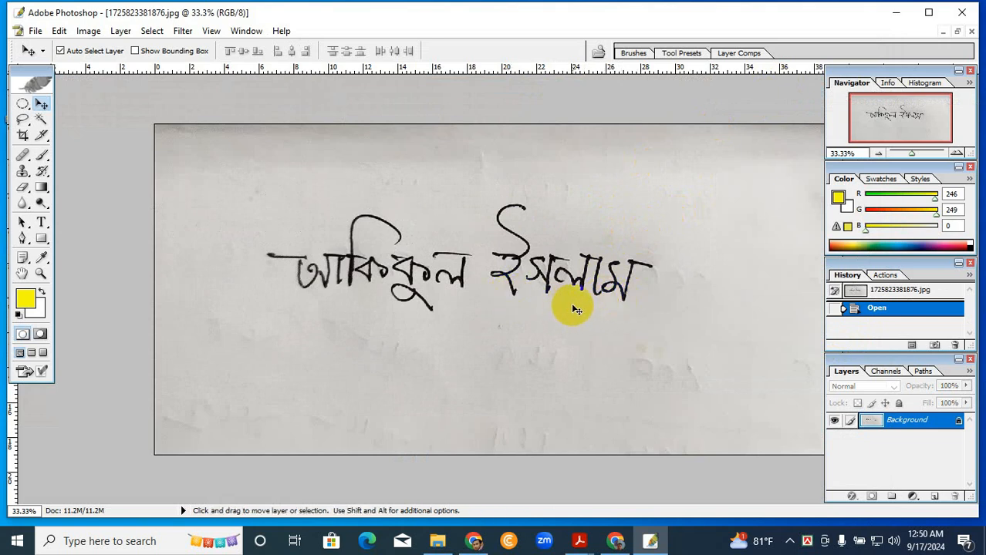
key("ctrl+plus")
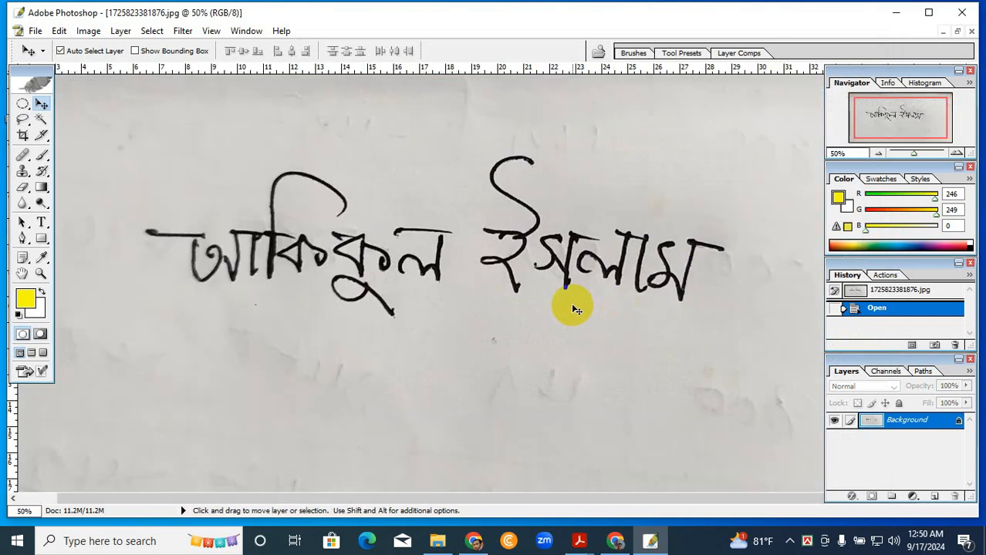
key("ctrl+minus")
key("ctrl+minus")
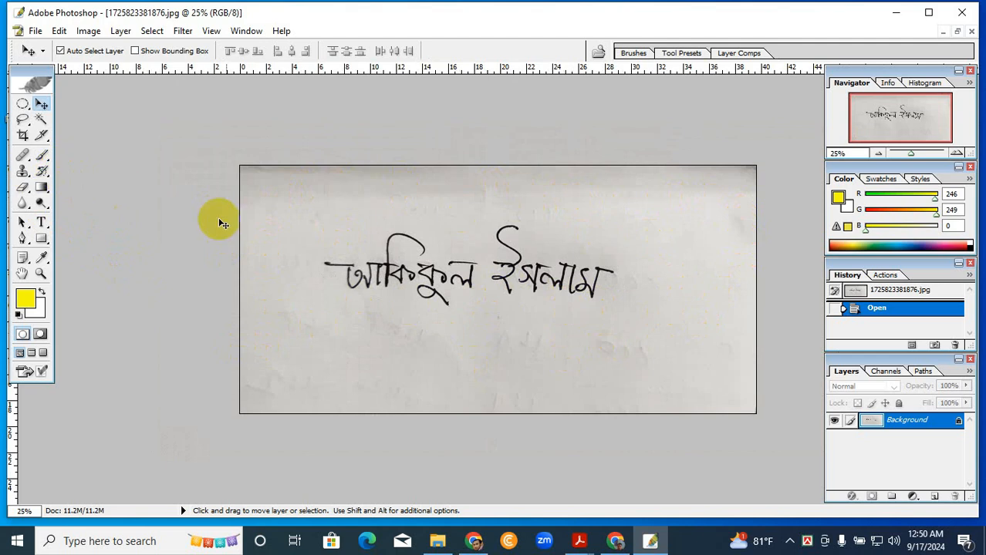
- Crop the signature image just inside its outer edges, with the crop frame rotated slightly clockwise and shifted toward the upper-left of the photo
left_click(22, 137)
left_click_drag(259, 187, 729, 391)
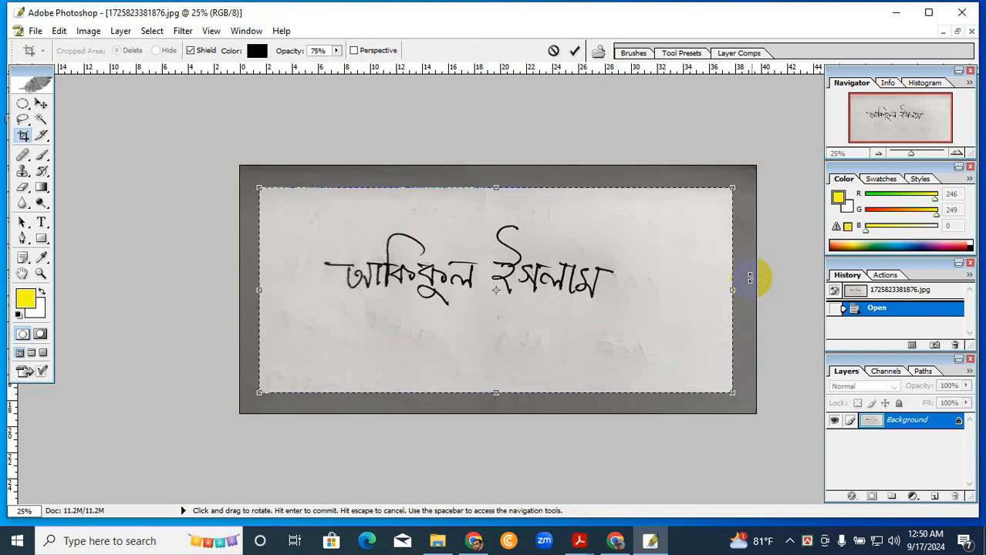
left_click_drag(750, 278, 753, 279)
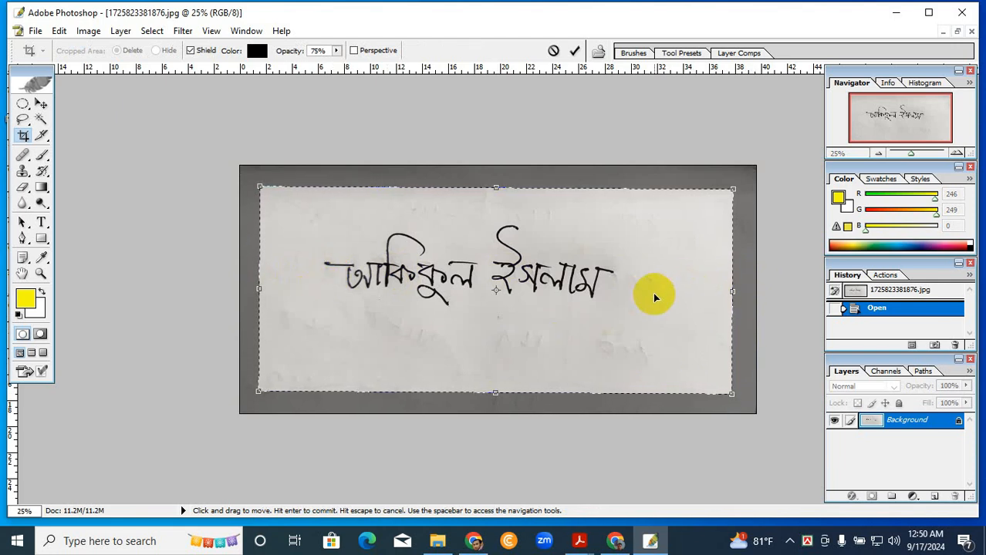
key("Left")
key("Left")
key("Left")
key("Left")
key("Left")
key("Left")
key("Left")
key("Left")
key("Left")
key("Left")
key("Left")
key("Left")
key("Left")
key("Left")
key("Left")
key("Left")
key("Left")
key("Left")
key("Left")
key("Left")
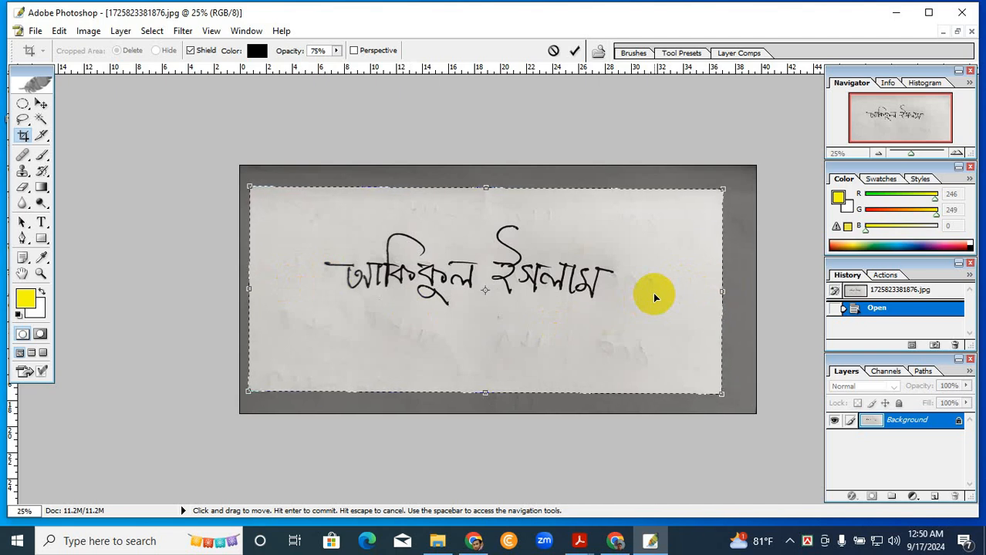
key("Up")
key("Up")
key("Up")
key("Up")
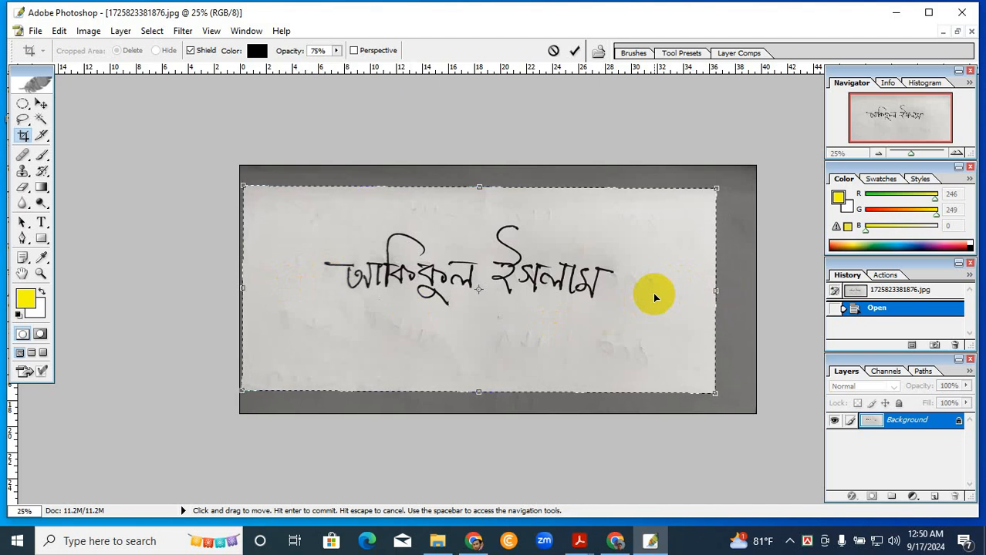
key("Up")
key("Up")
key("Up")
key("Up")
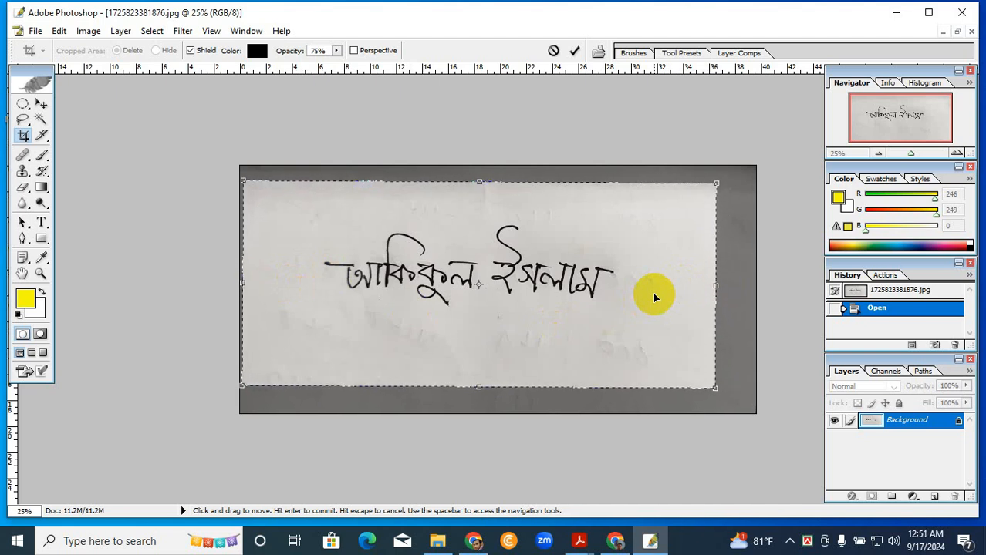
key("Return")
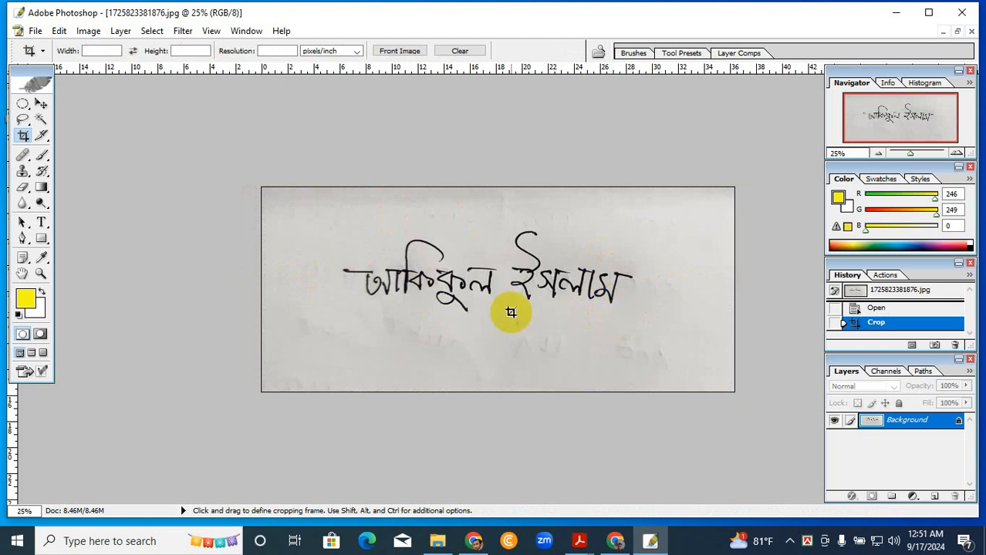
- Select the signature's black ink strokes with Color Range, sampling a stroke and setting Fuzziness to 200
scroll(511, 312, "up", 5)
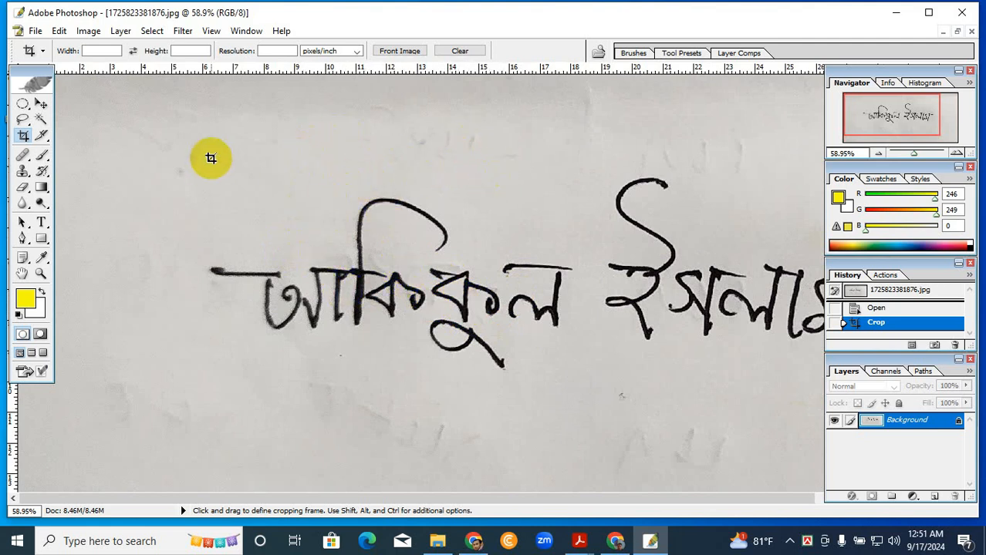
left_click(153, 31)
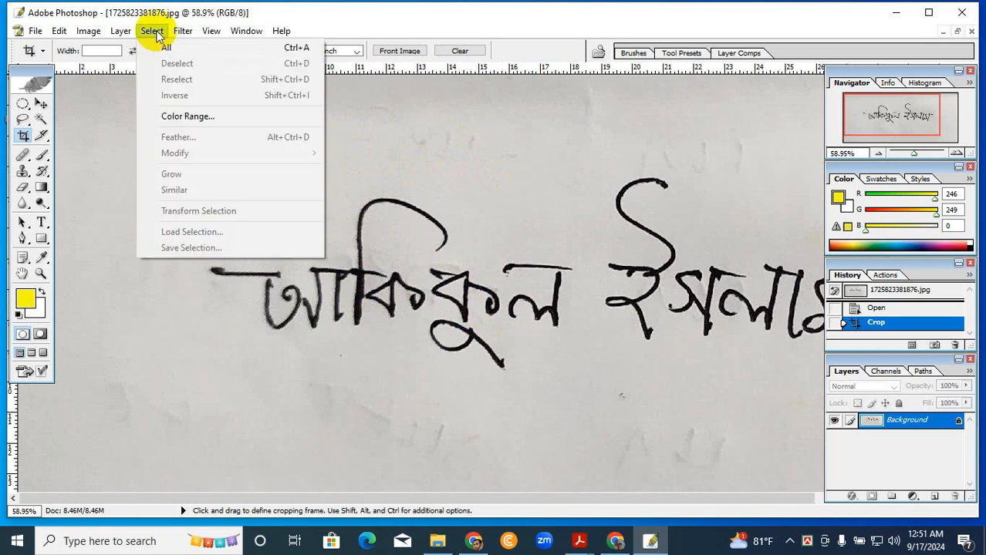
left_click(199, 115)
left_click_drag(506, 187, 212, 171)
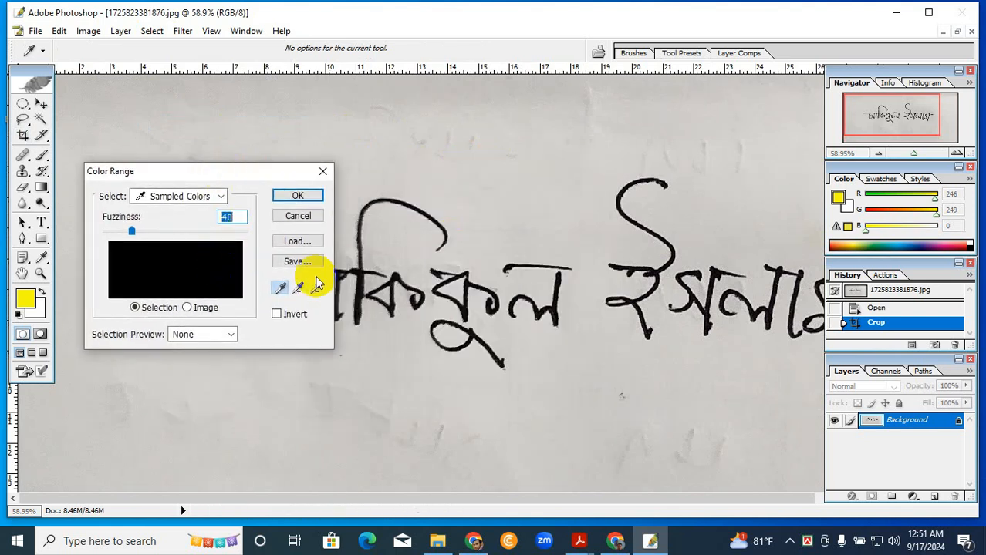
left_click(366, 282)
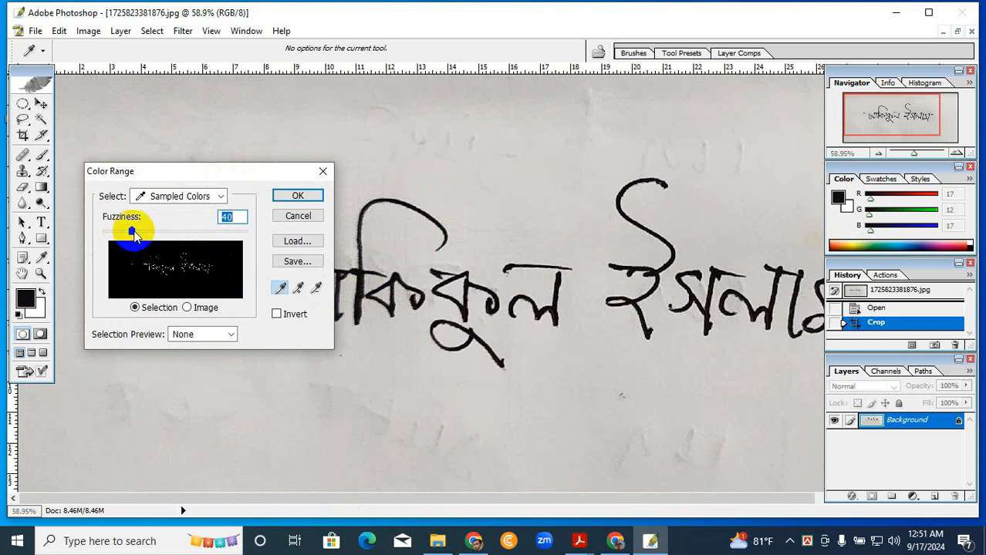
left_click_drag(136, 233, 249, 231)
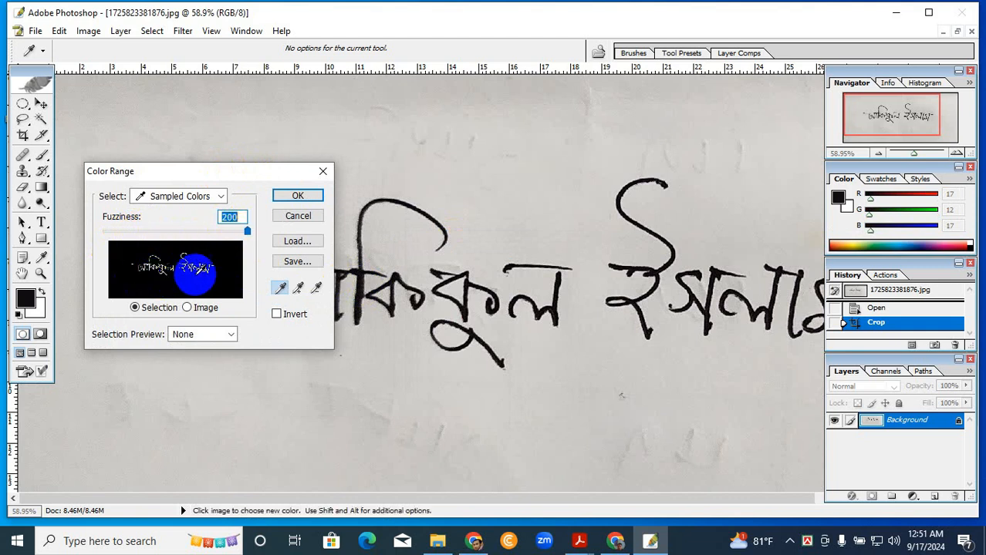
left_click(297, 198)
key("c")
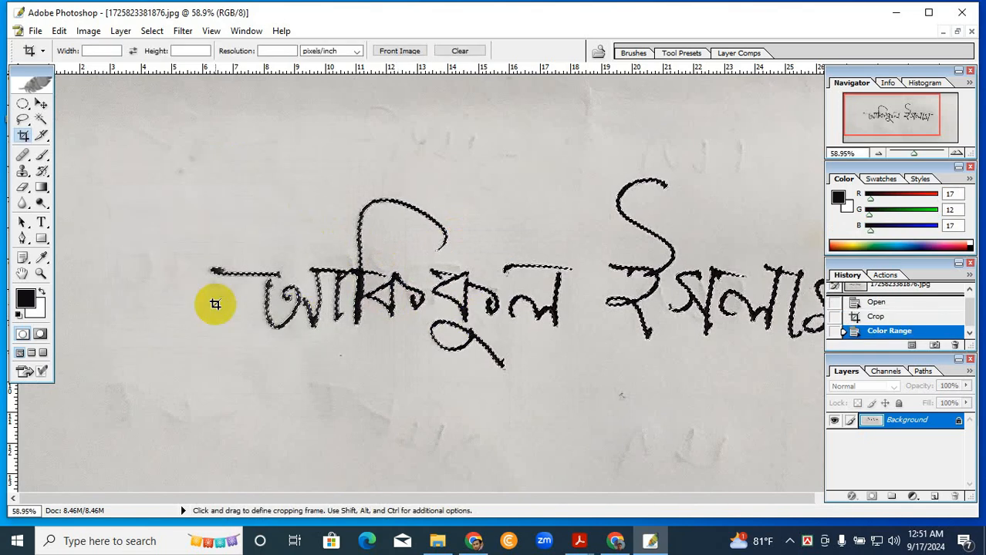
- Reset the foreground and background to the default colors, fill the selected ink strokes with black, and deselect
left_click(18, 316)
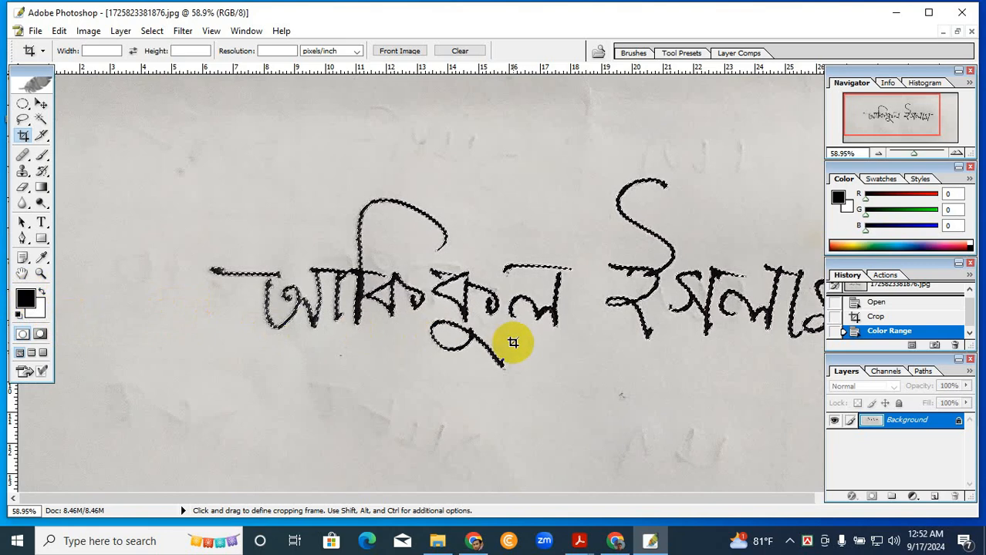
key("alt+BackSpace")
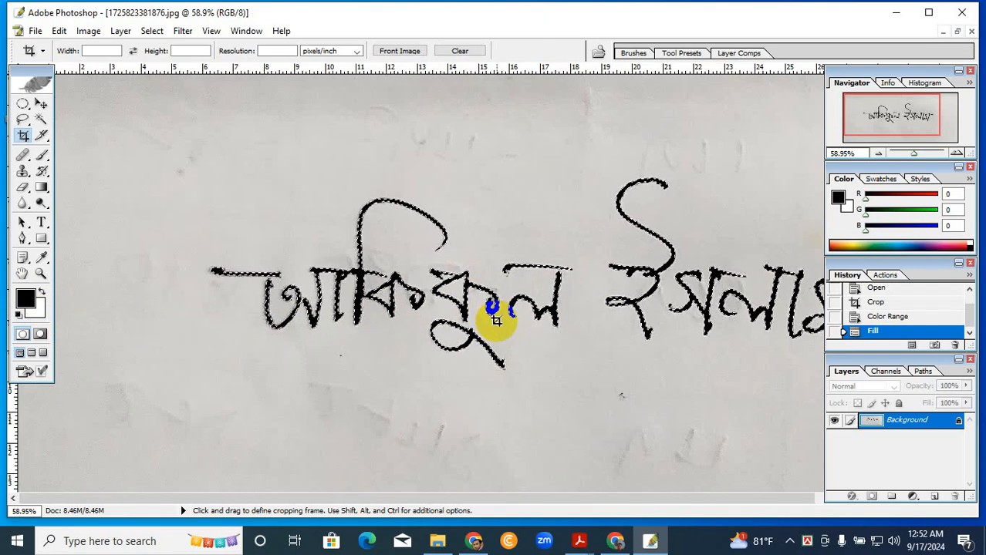
key("ctrl+d")
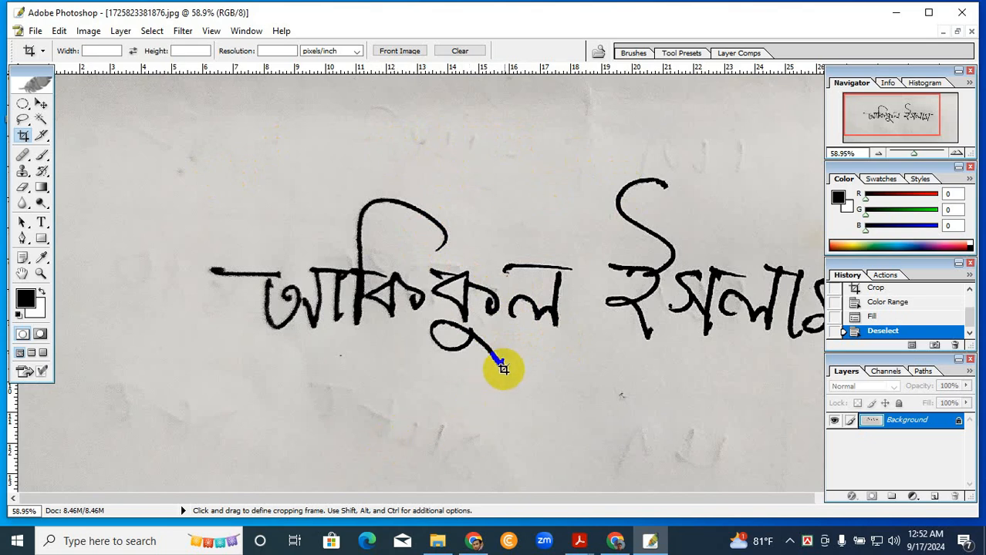
- Select the gray paper background around the signature with Color Range, sampling the paper below the strokes at Fuzziness 200
key("ctrl+minus")
key("ctrl+minus")
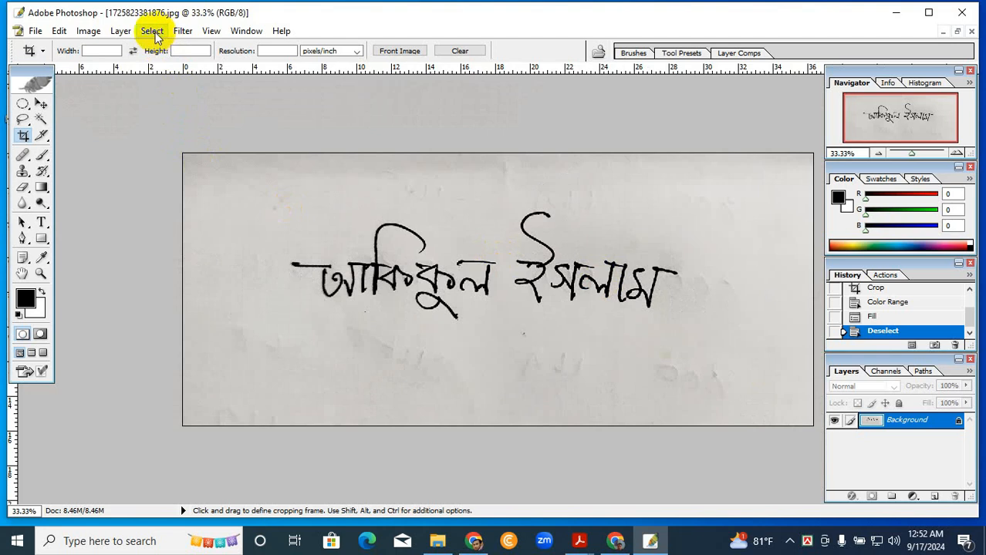
left_click(154, 34)
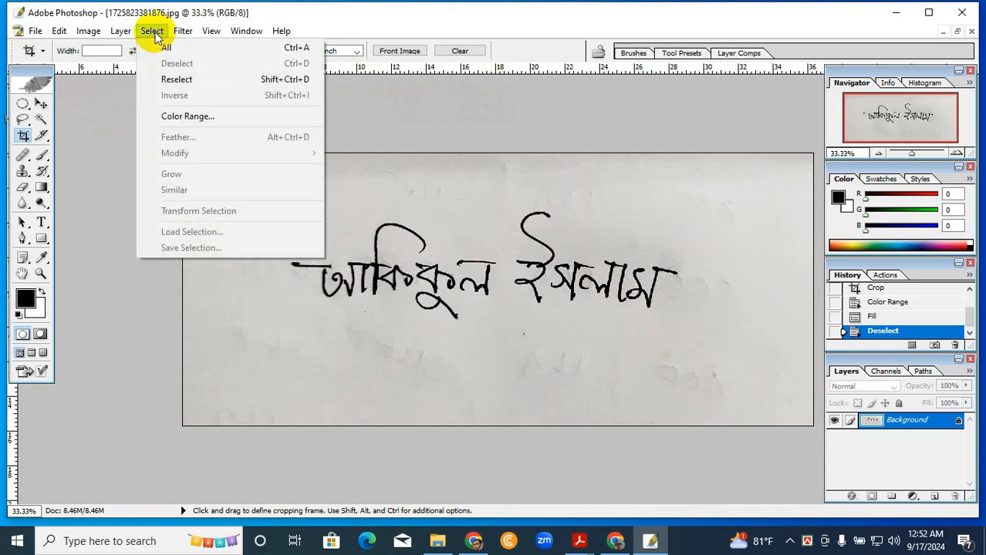
left_click(201, 115)
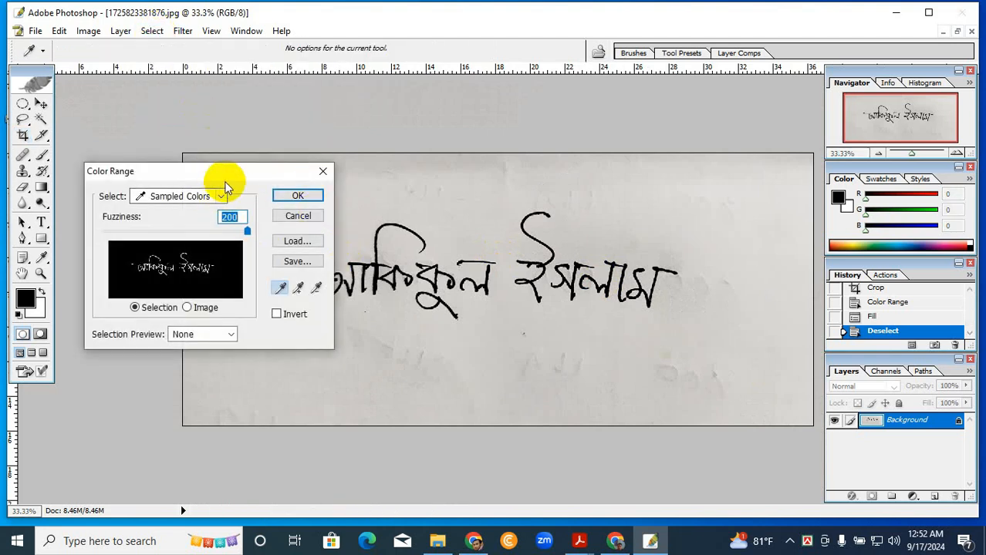
left_click_drag(226, 166, 695, 270)
left_click(628, 375)
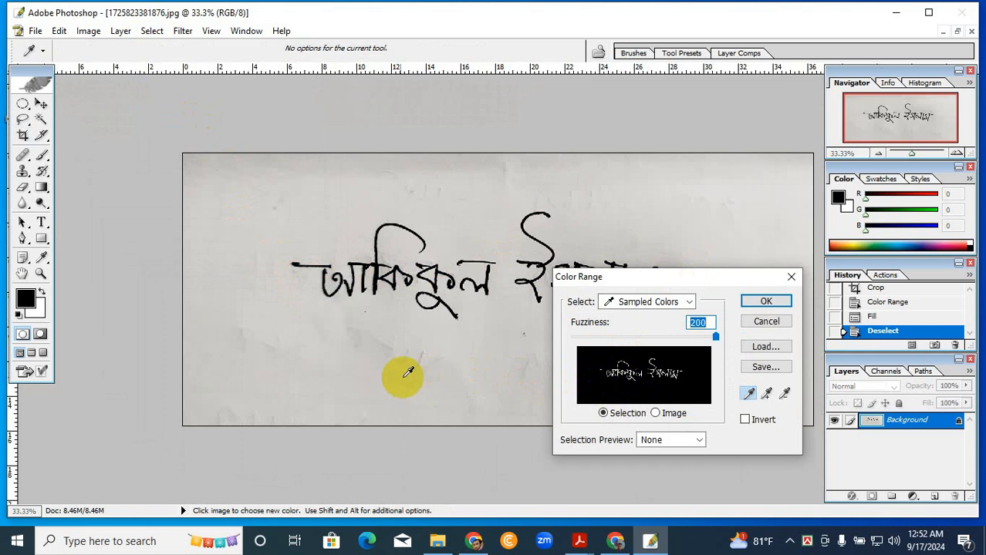
left_click(391, 370)
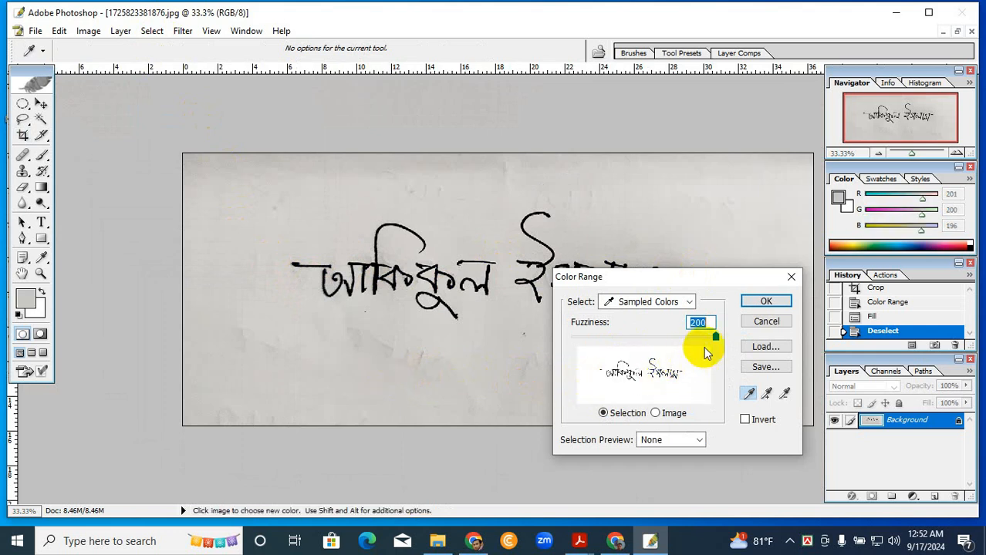
mouse_move(714, 343)
left_mouse_down()
mouse_move(704, 347)
mouse_move(716, 344)
left_mouse_up()
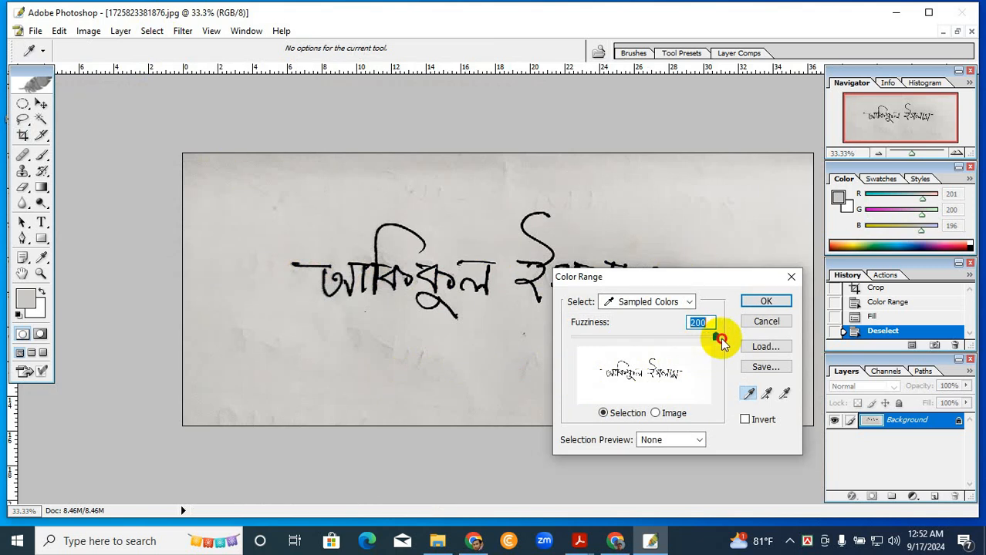
left_click(763, 302)
key("c")
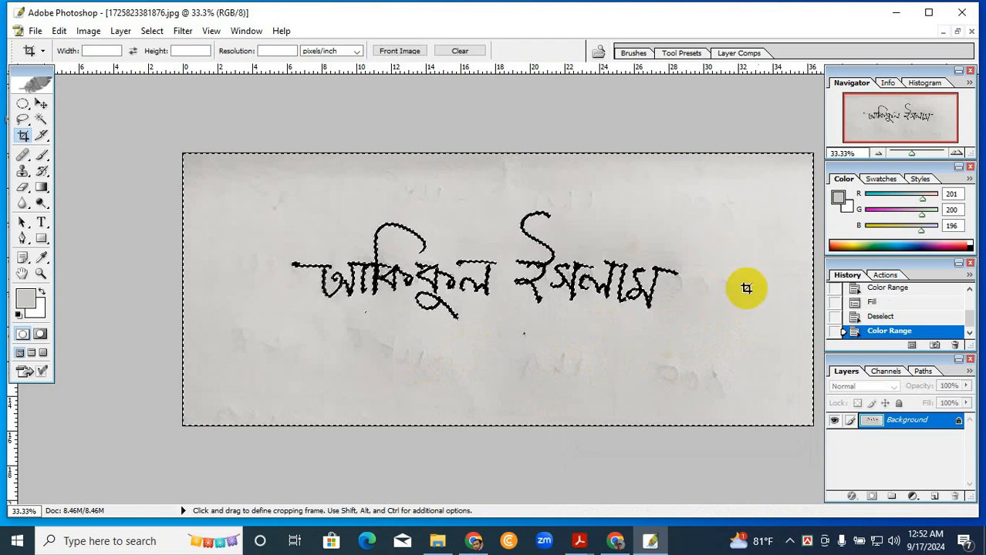
- Reset the foreground and background to the default colors, fill the selected paper background with white, and deselect
left_click(17, 315)
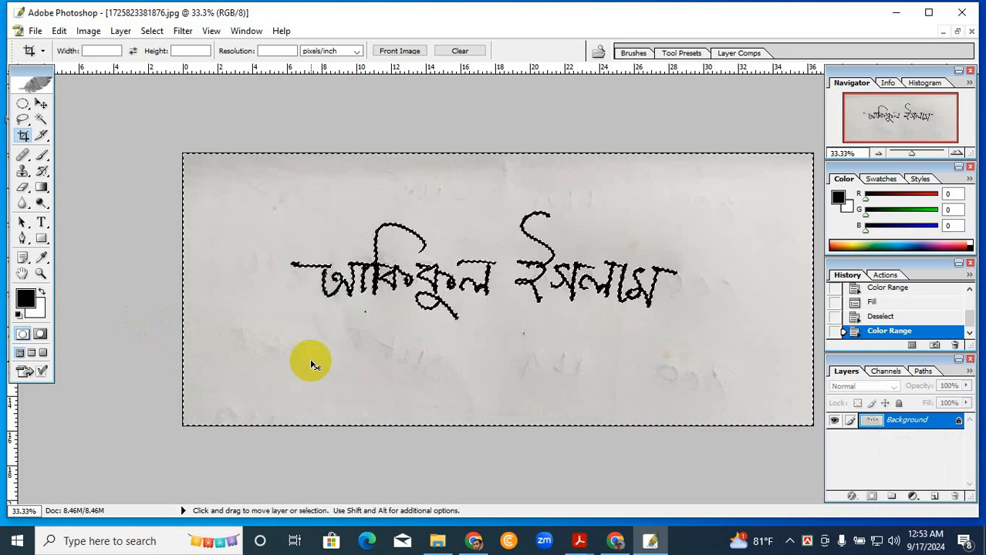
key("ctrl+BackSpace")
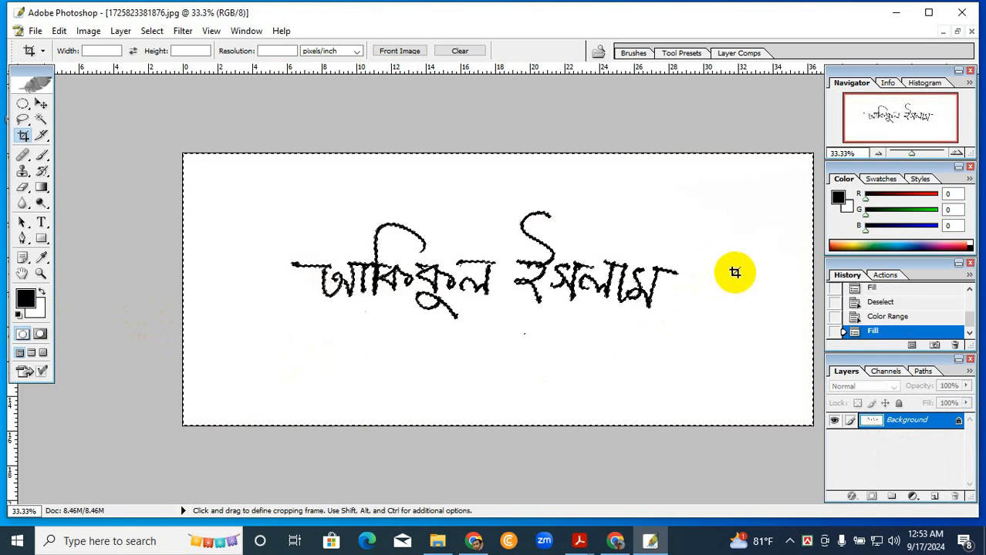
scroll(774, 271, "up", 3)
scroll(618, 361, "down", 2)
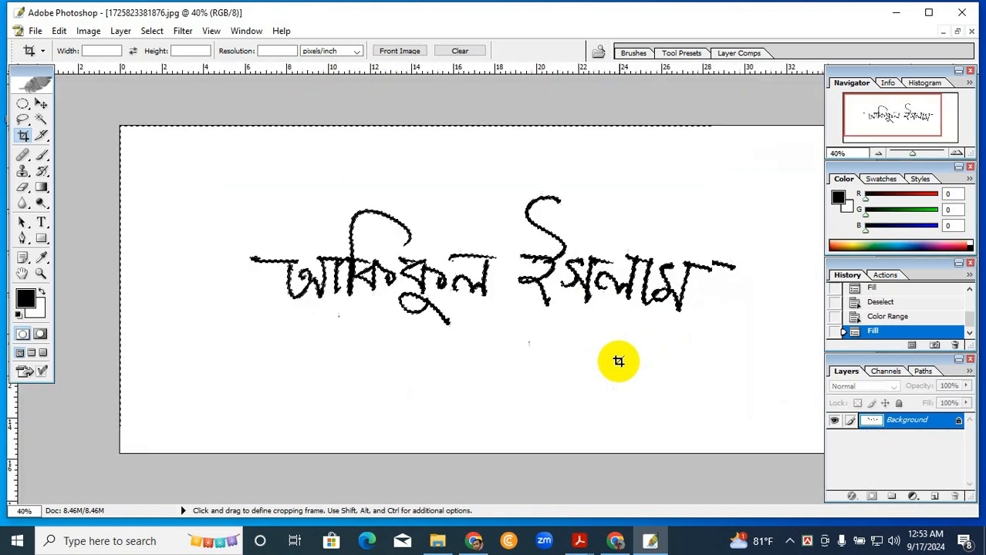
scroll(619, 361, "down", 1)
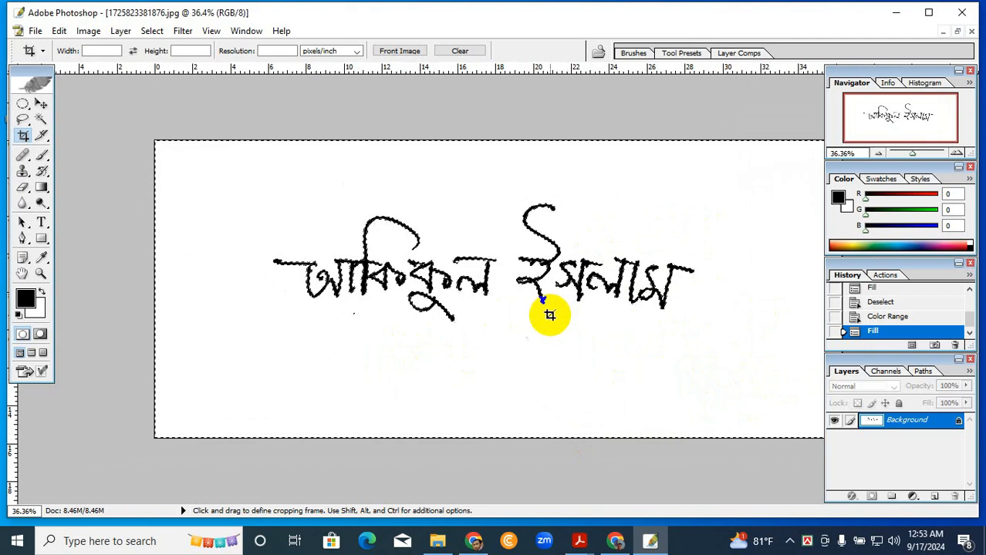
key("ctrl+d")
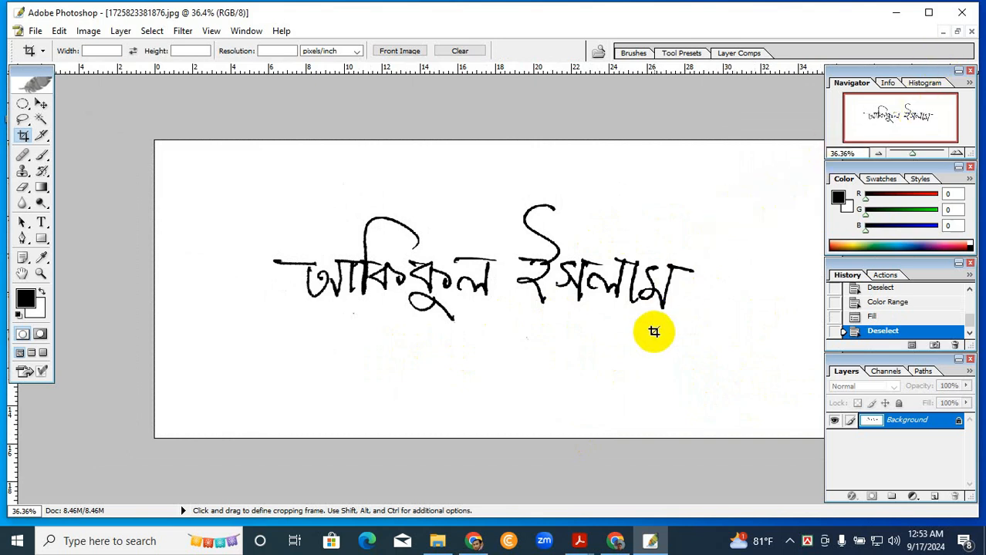
- Restore the signature document to a floating window and position it over the portrait document
left_click(956, 31)
left_click_drag(634, 86, 579, 103)
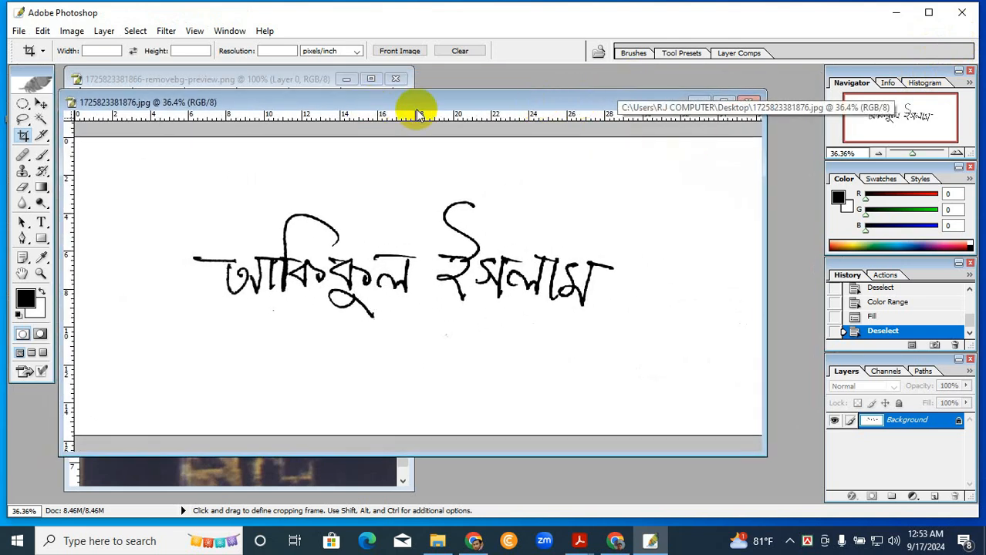
left_click_drag(447, 99, 501, 93)
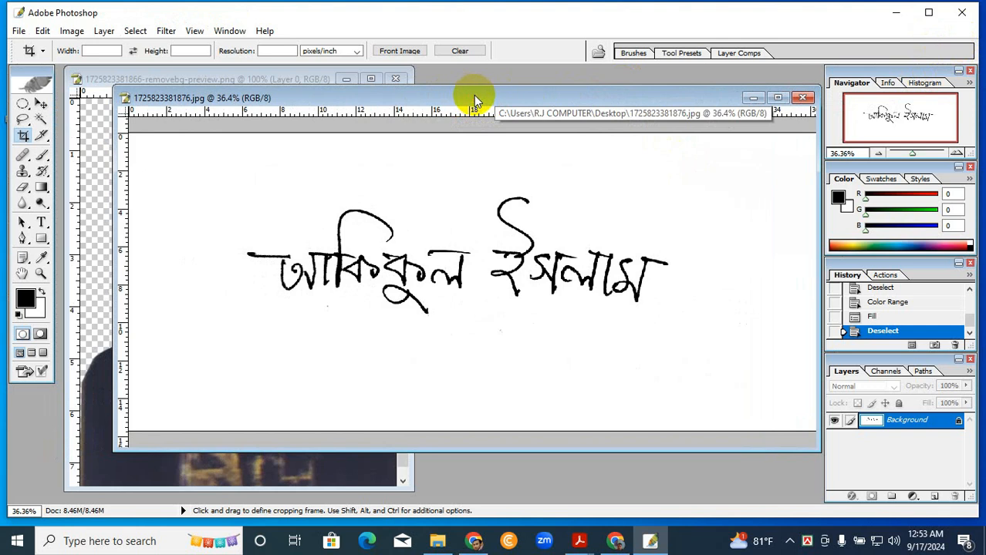
right_click(473, 95)
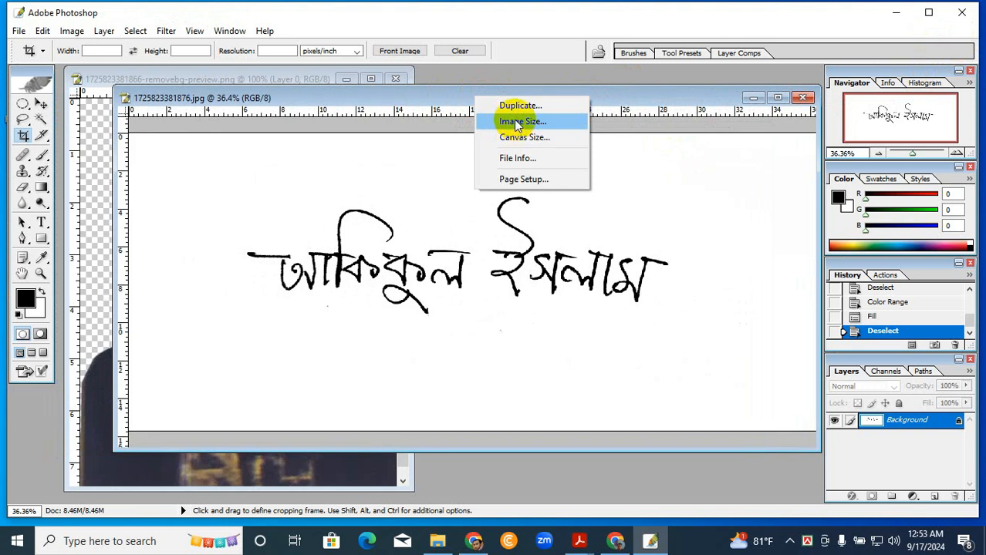
left_click(451, 98)
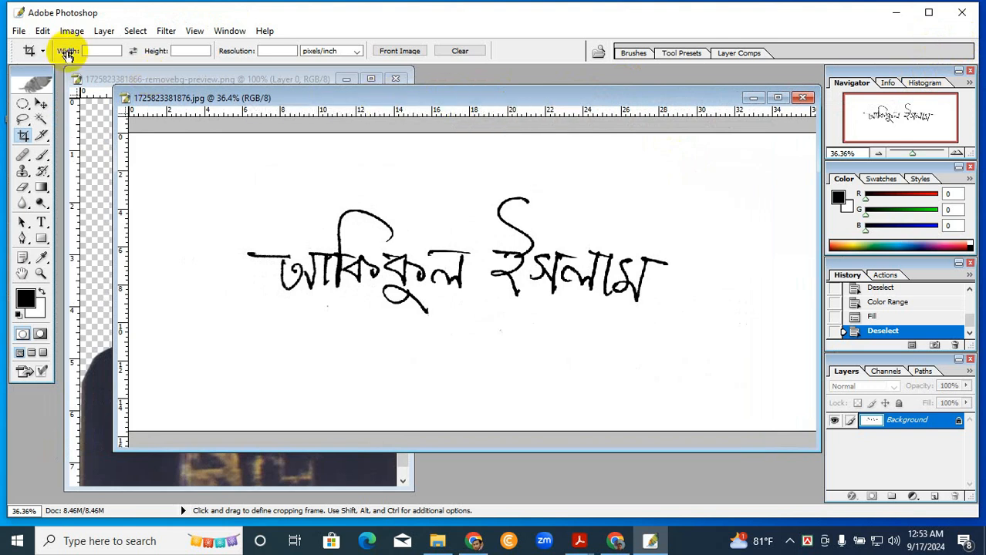
left_click(74, 32)
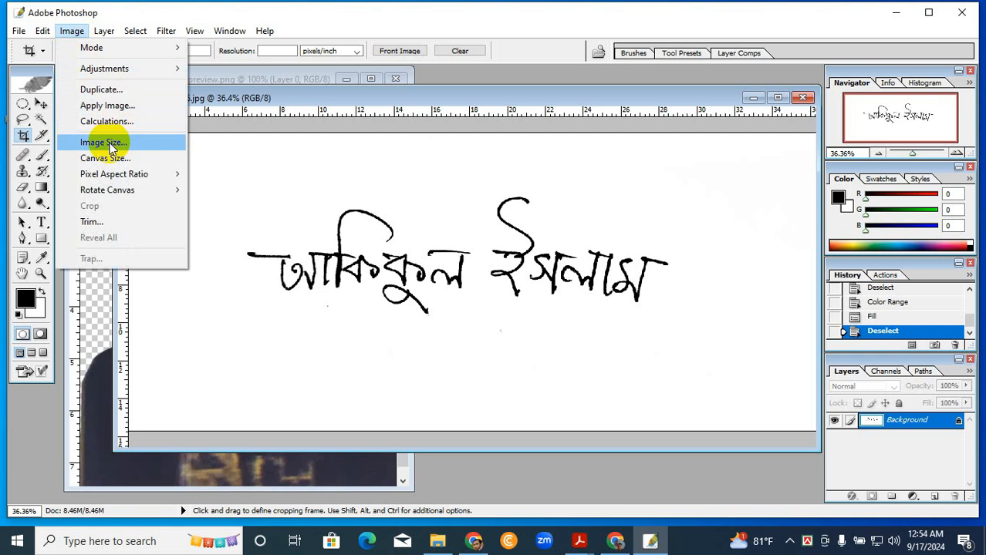
left_click(296, 96)
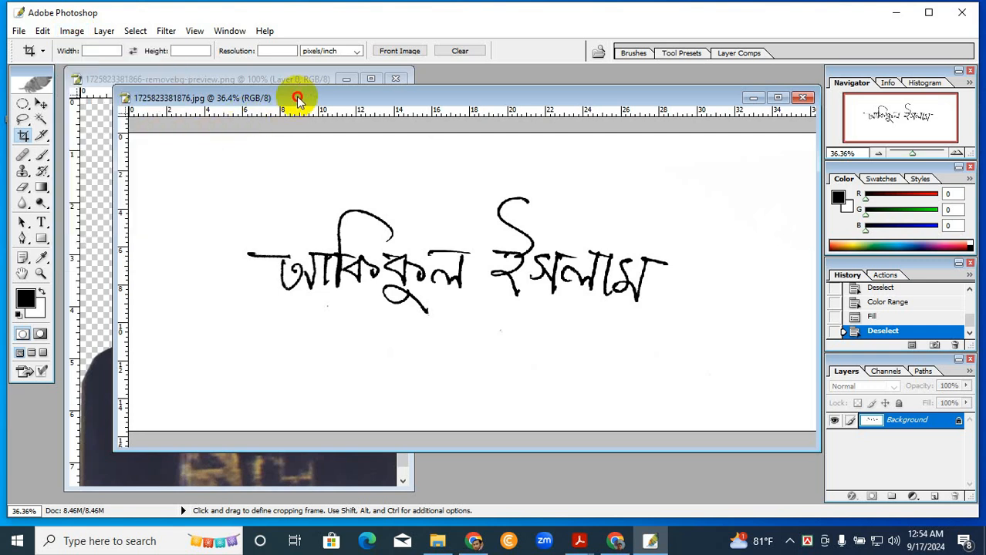
right_click(328, 165)
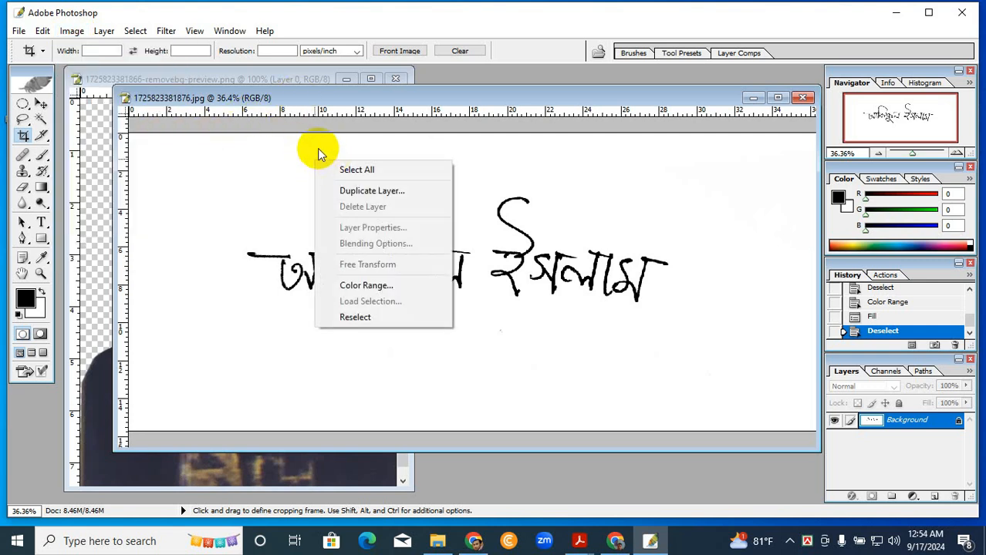
left_click(317, 148)
- Open the signature's Image Size settings and set the resolution to 300 pixels/inch
right_click(435, 100)
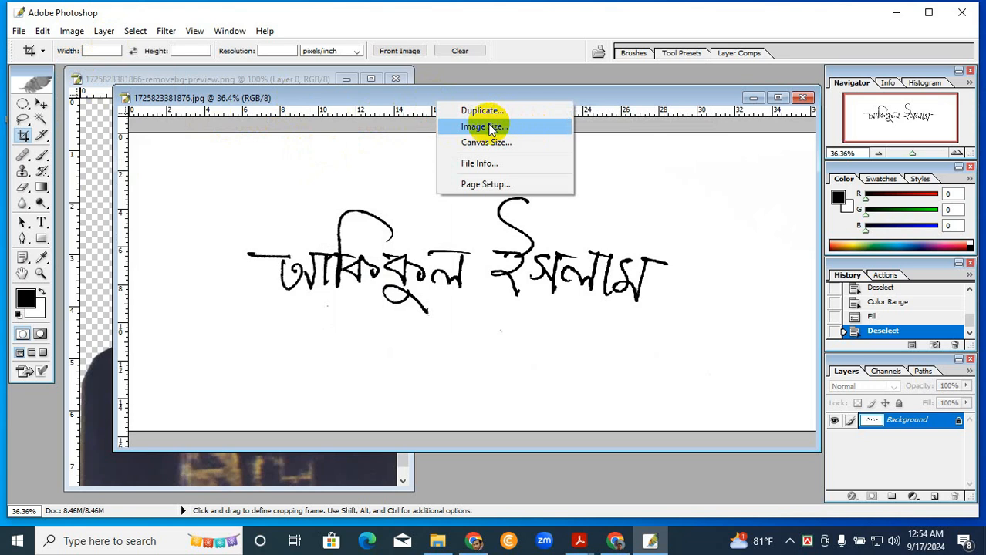
left_click(494, 128)
left_click_drag(499, 164, 607, 133)
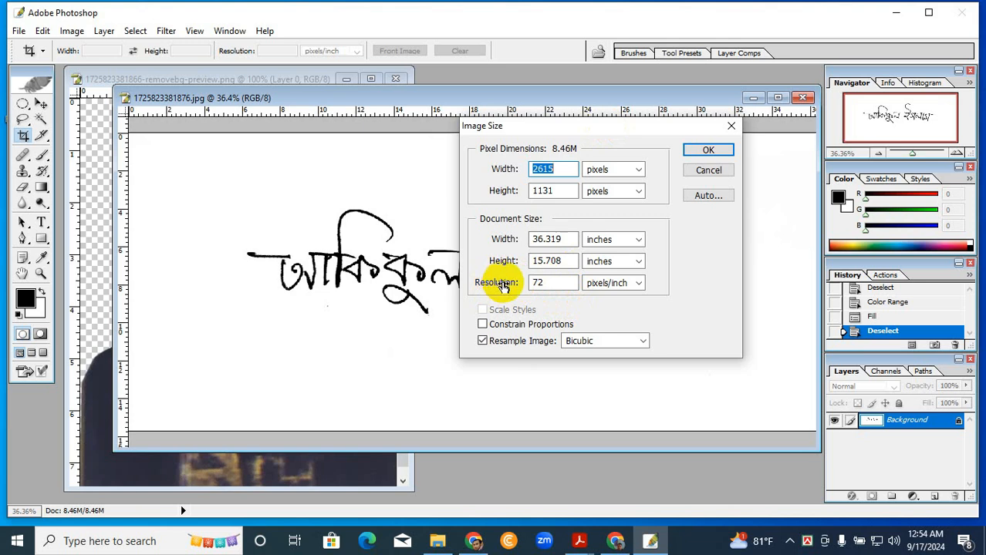
double_click(534, 284)
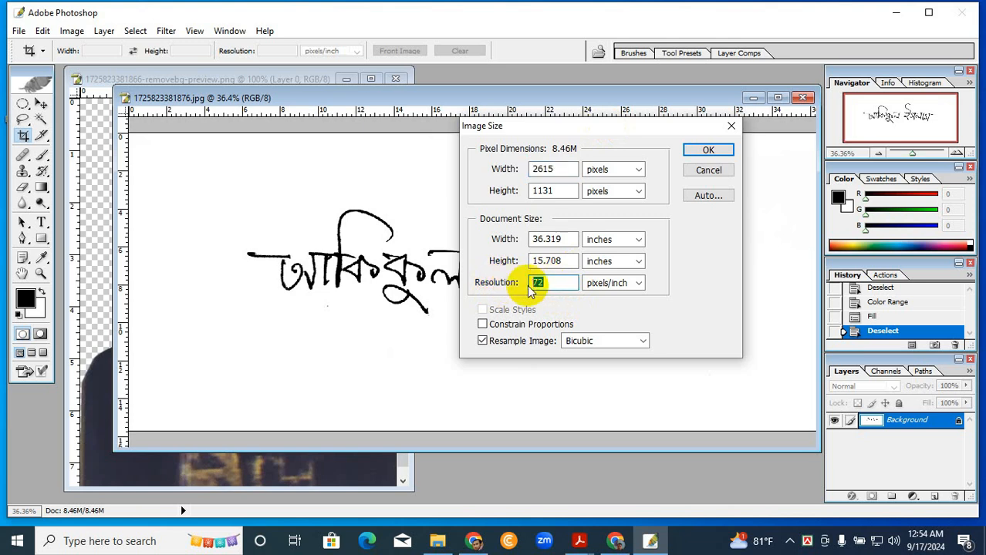
type("300")
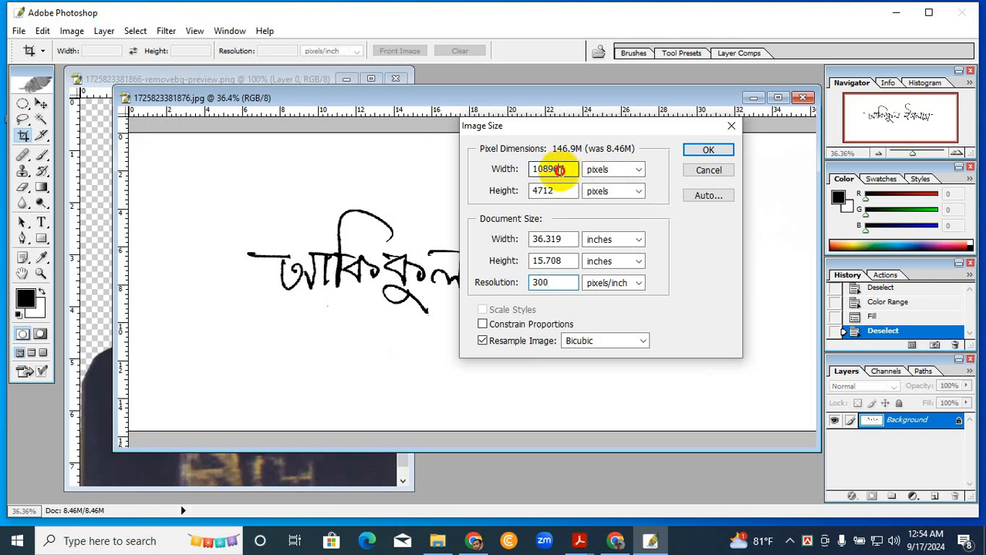
- Resize the signature image to 300 pixels wide by 80 pixels high and apply the new size
left_click(529, 173)
type("300")
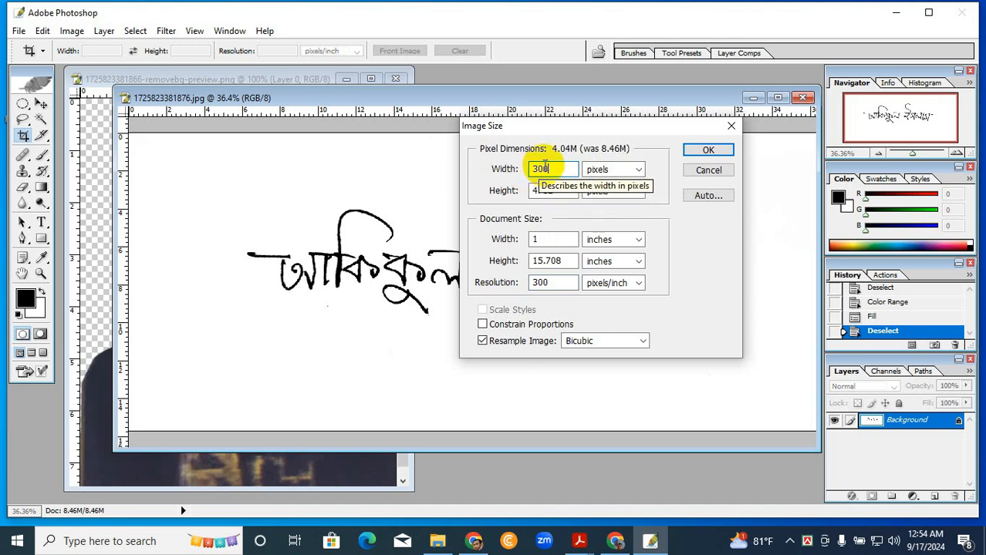
left_click(551, 192)
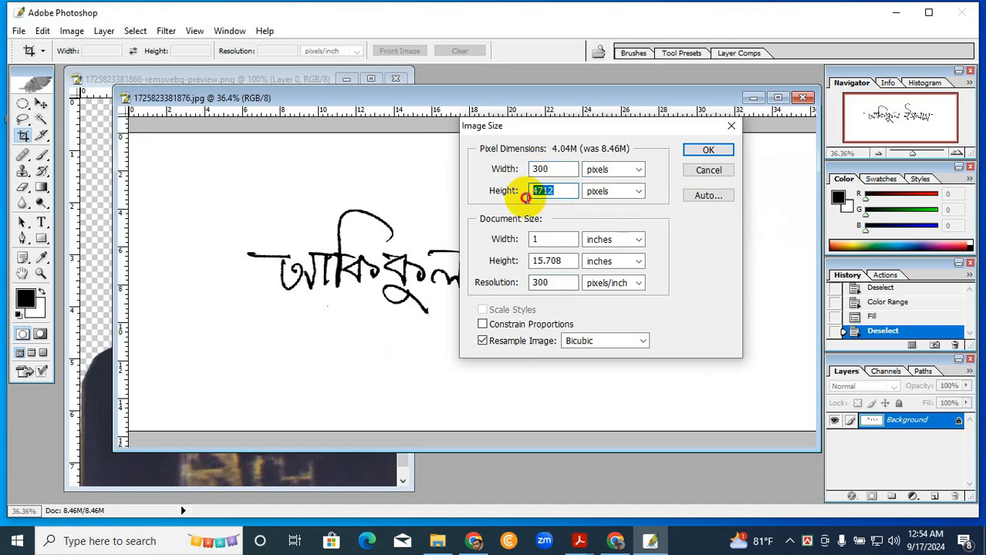
type("8")
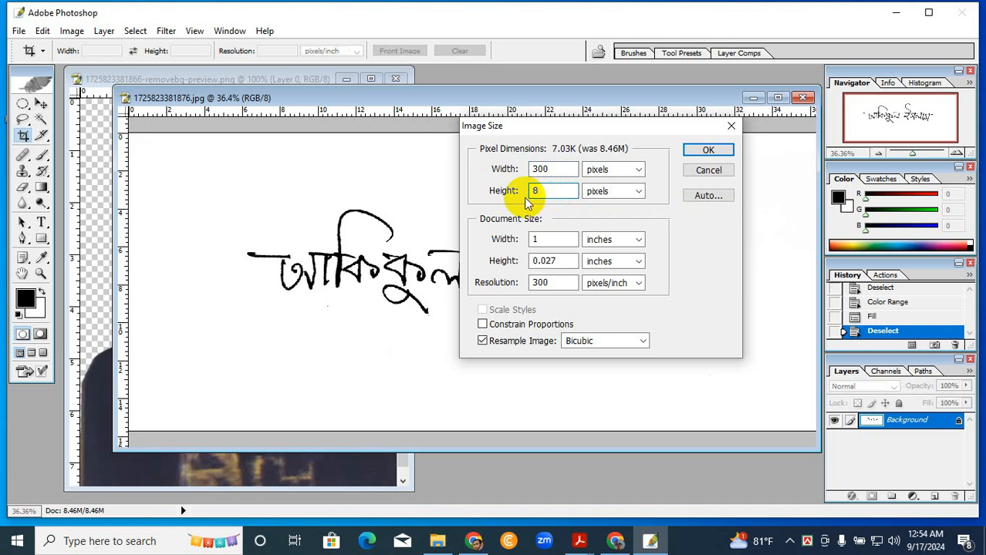
type("0")
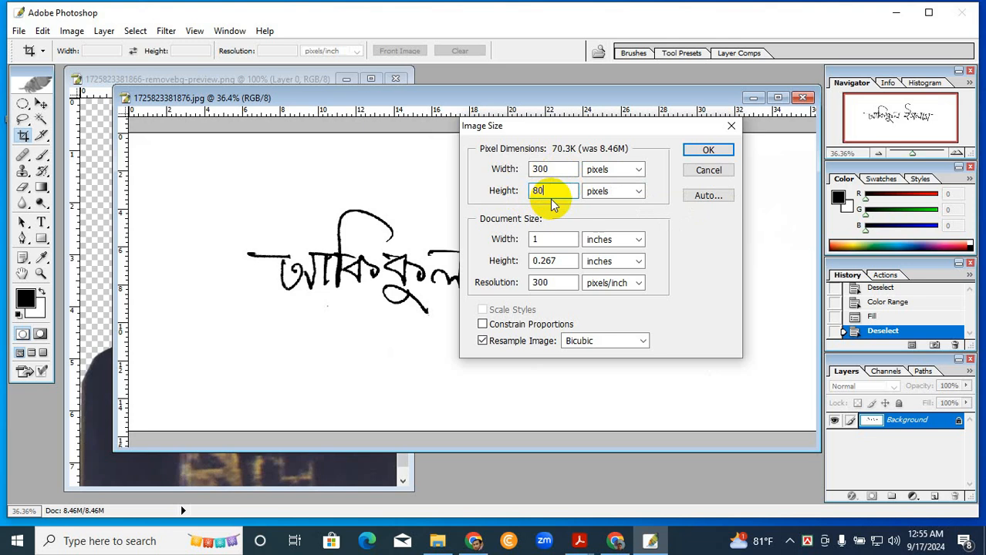
left_click(696, 151)
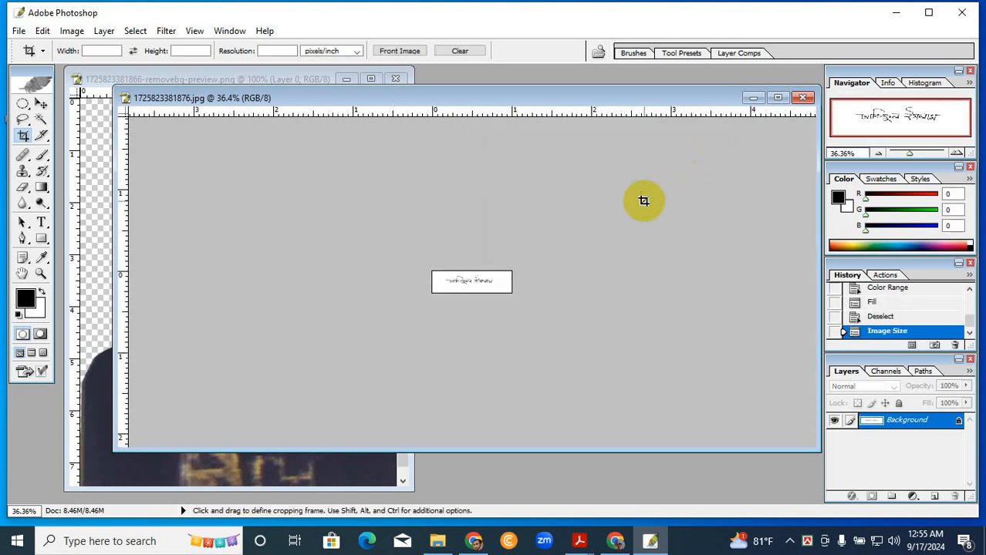
- Inspect the stroke quality of the resized signature up close
scroll(568, 299, "up", 13)
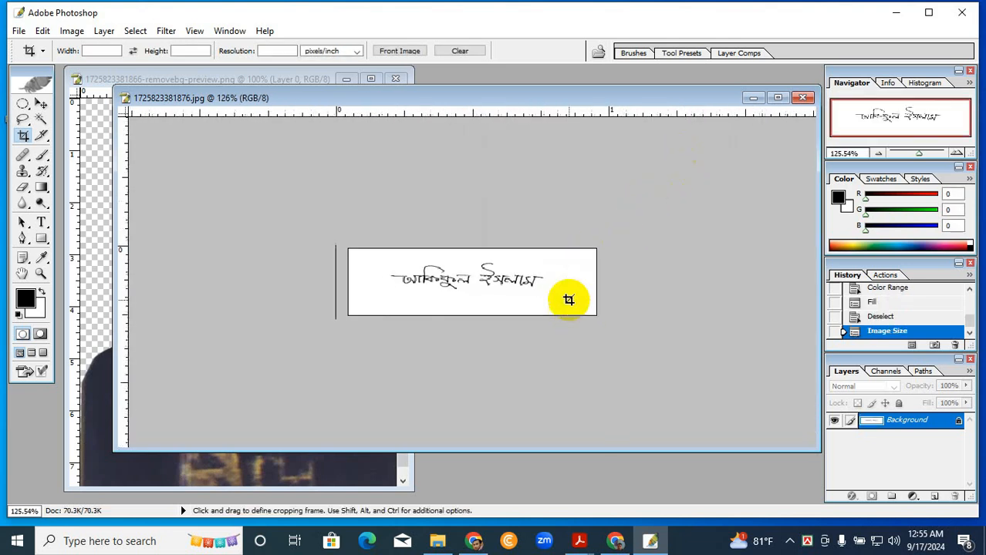
scroll(568, 299, "up", 3)
scroll(568, 299, "up", 2)
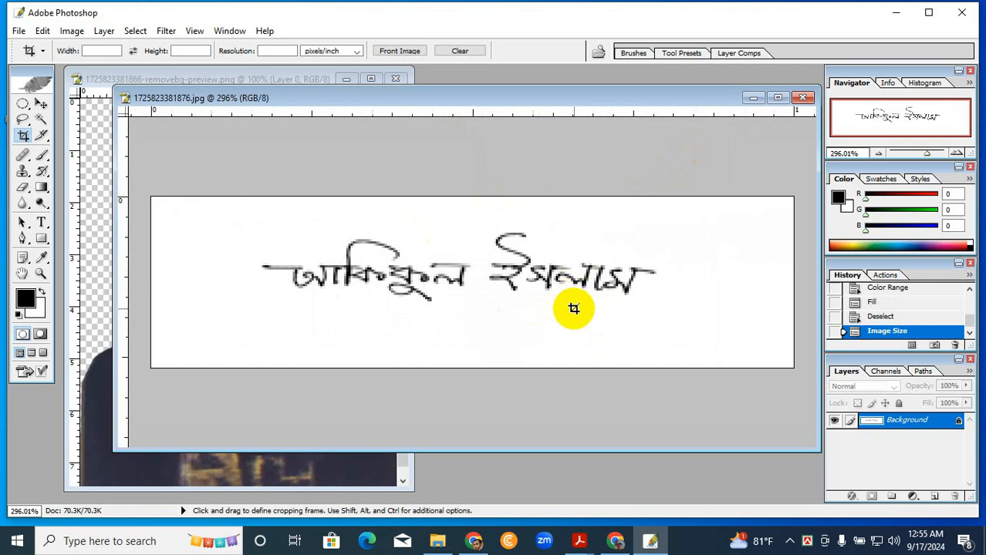
scroll(572, 308, "down", 1)
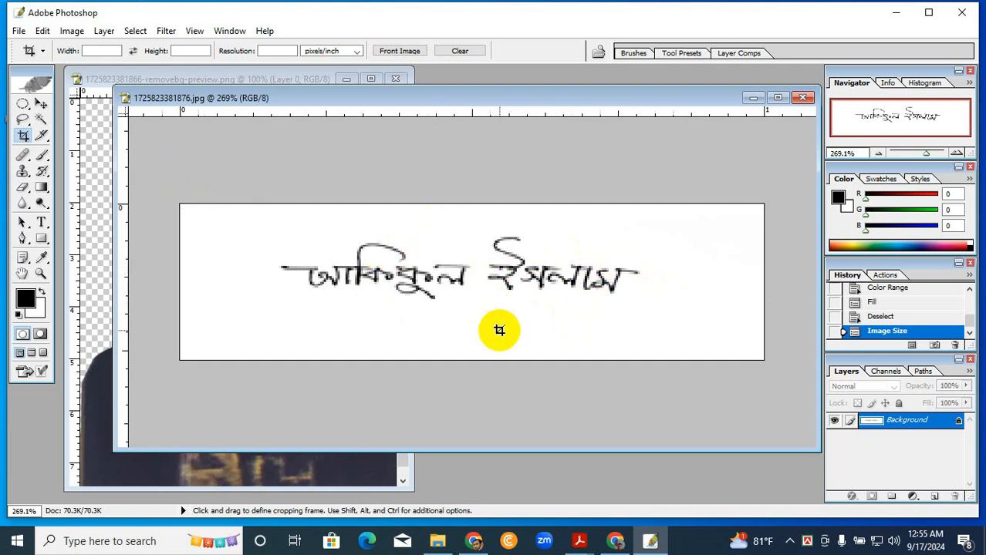
scroll(517, 313, "up", 5)
scroll(518, 313, "down", 5)
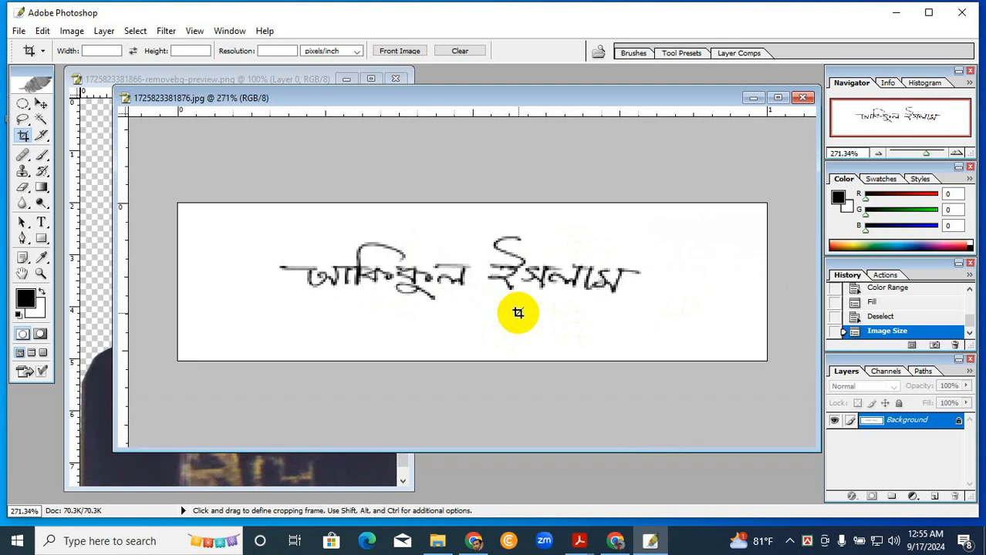
left_click_drag(463, 97, 524, 131)
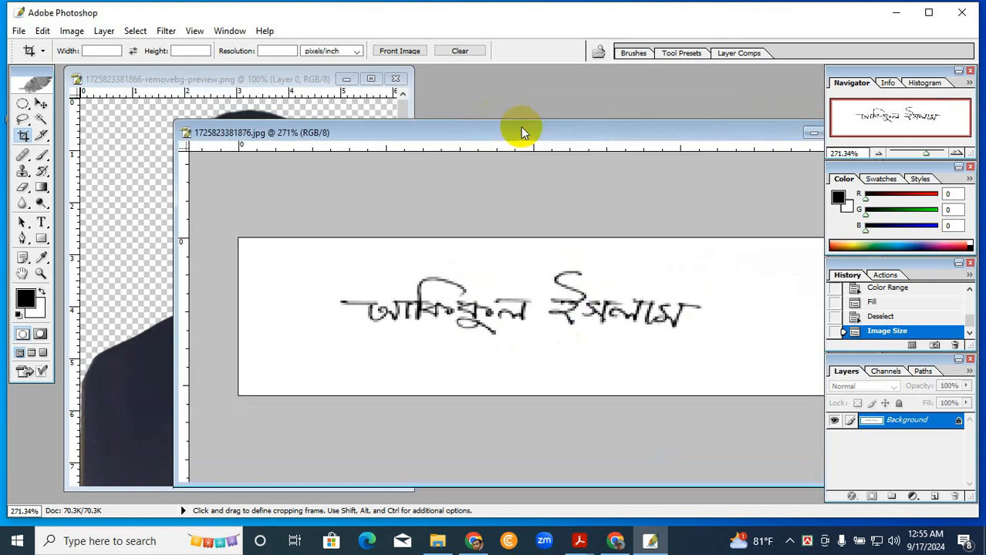
- Save the signature to the Desktop as a JPEG named "300x80 px" with Medium quality 6 and Baseline ("Standard") format
left_click(41, 103)
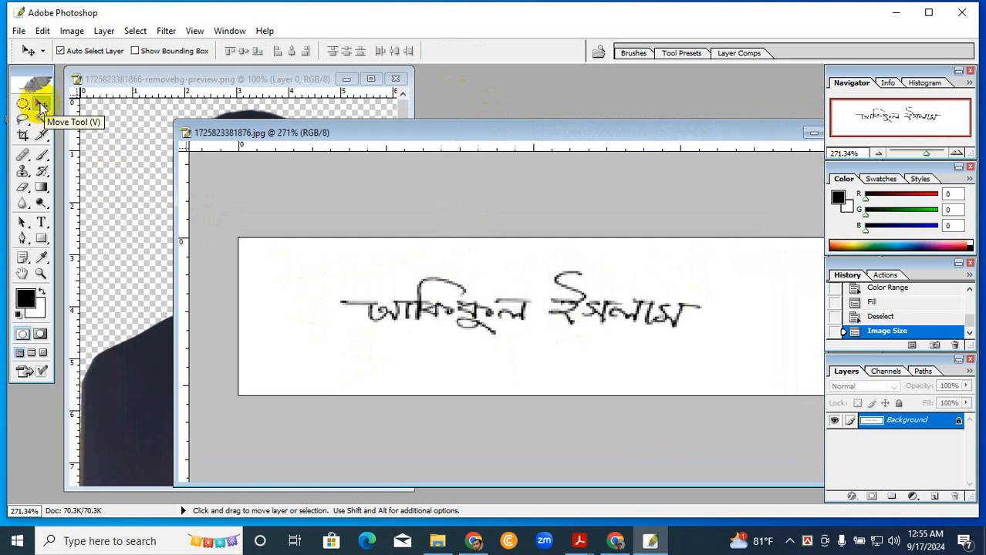
left_click(18, 31)
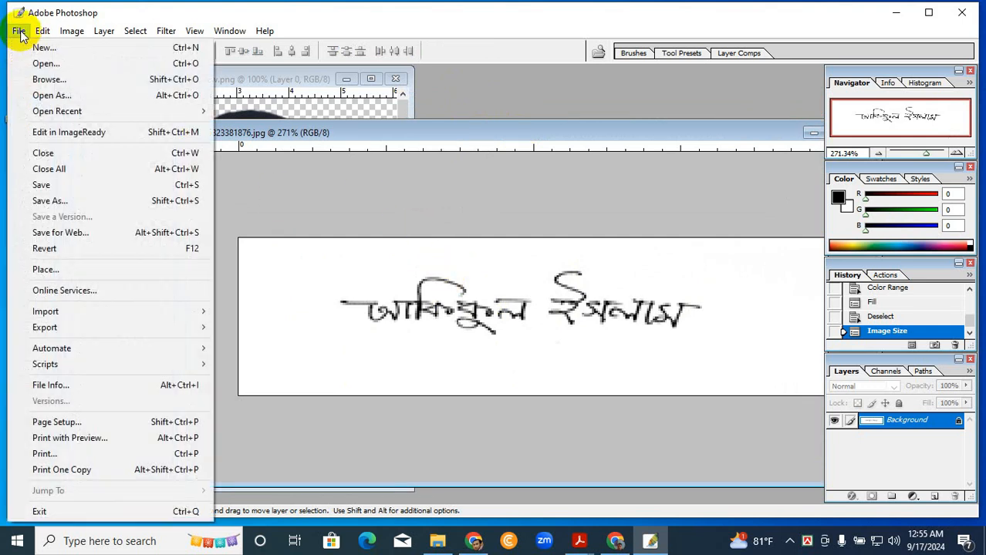
left_click(65, 202)
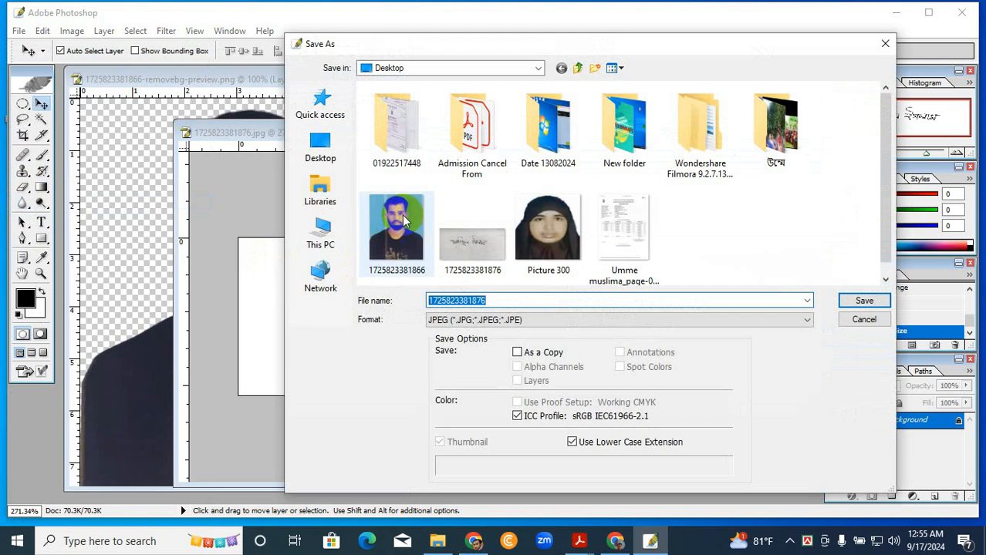
left_click(324, 147)
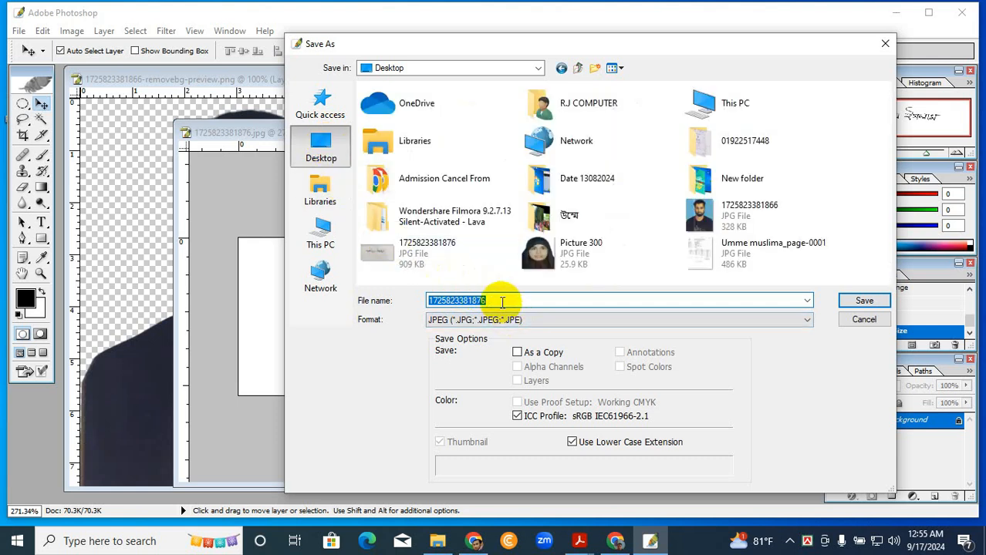
type("300x80 px")
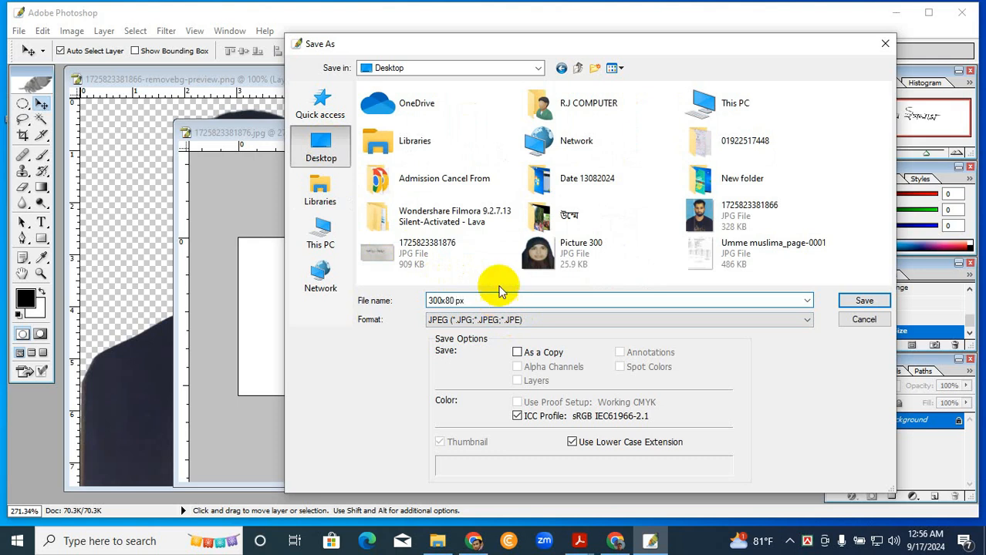
left_click(860, 301)
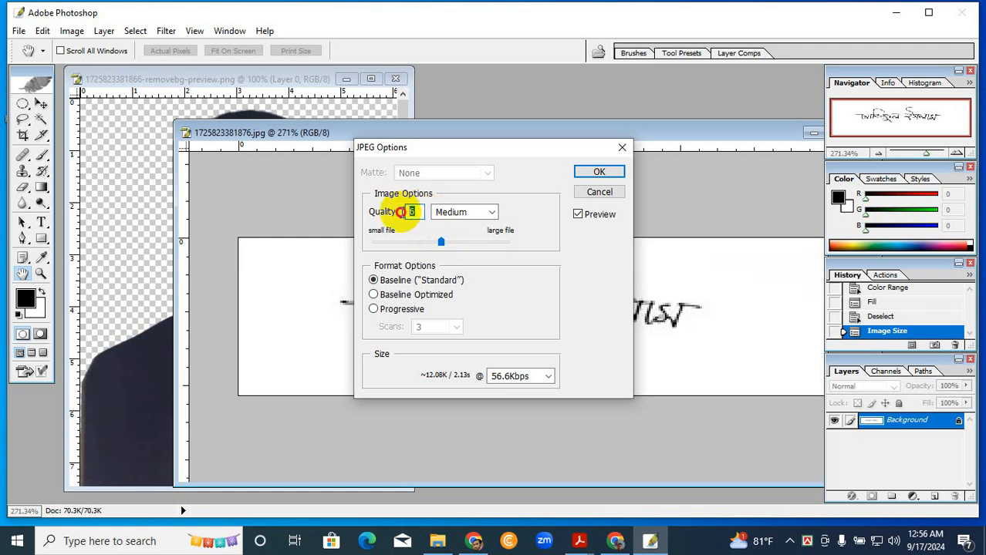
left_click(593, 172)
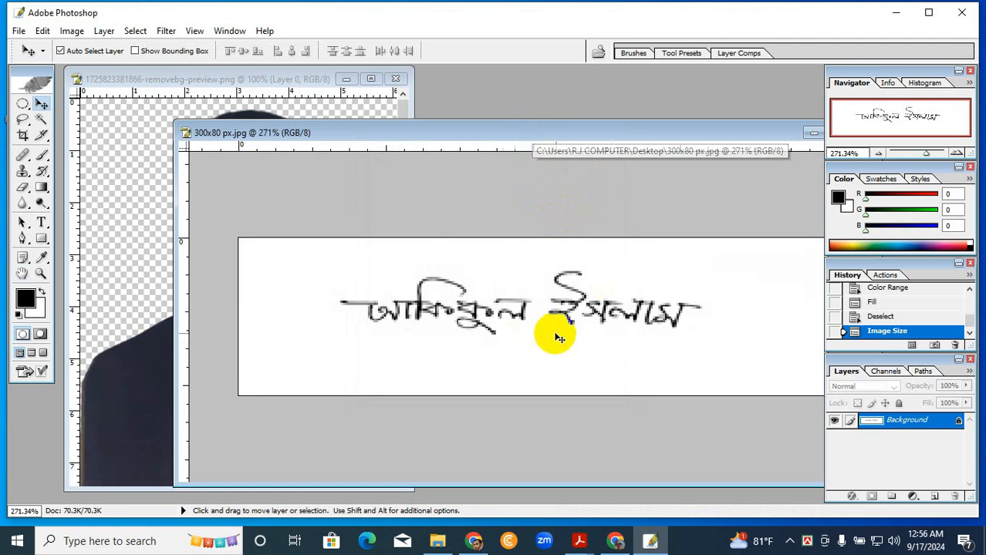
- Move the signature window away from the portrait and bring the background-removed portrait document to the front
left_click_drag(499, 139, 571, 160)
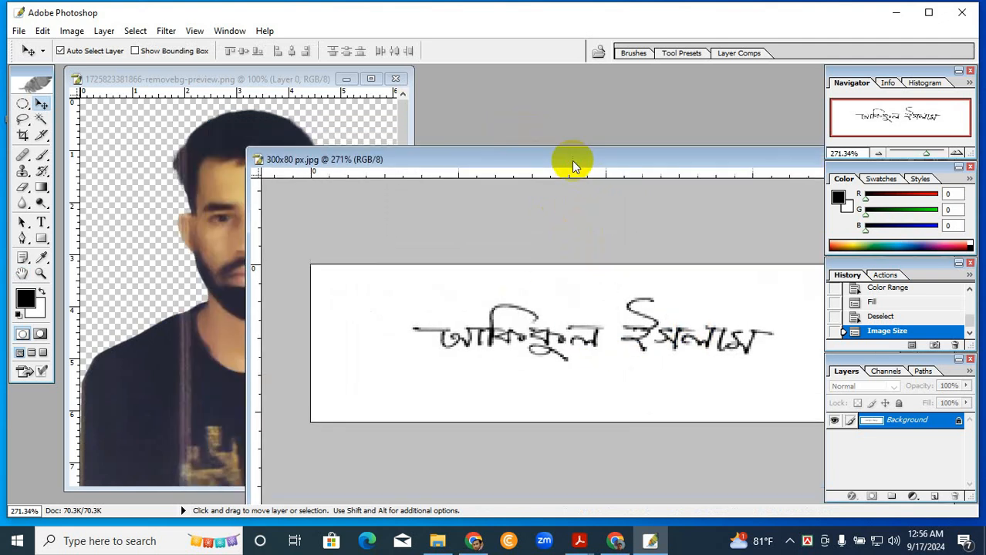
left_click(307, 138)
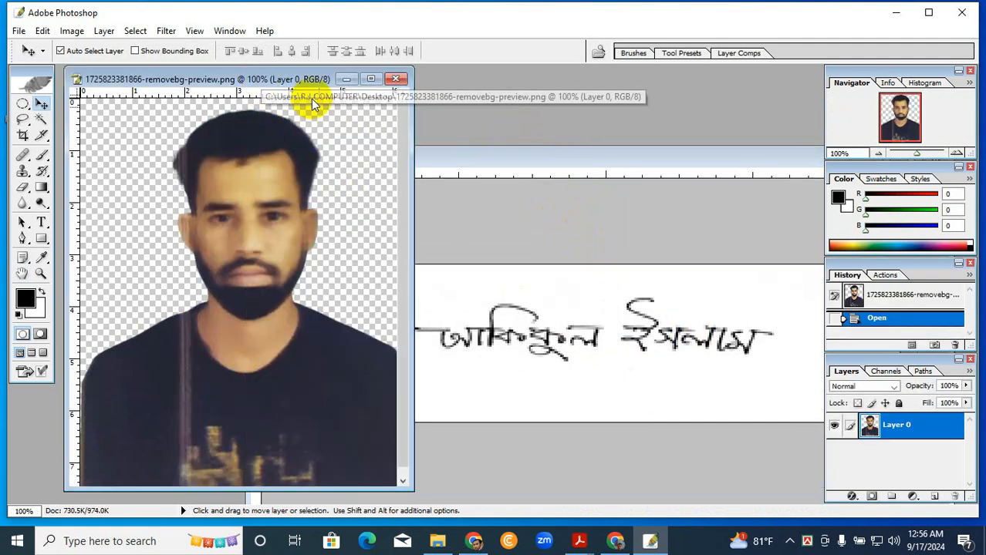
- Maximize the portrait document, add a new empty layer, and place it beneath the portrait layer as the active layer
left_click_drag(262, 84, 459, 96)
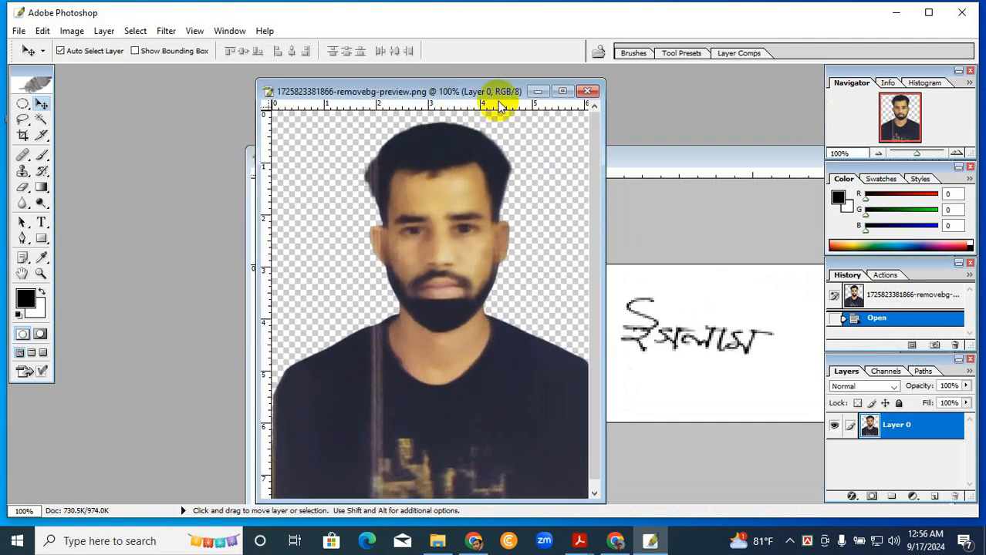
left_click(562, 92)
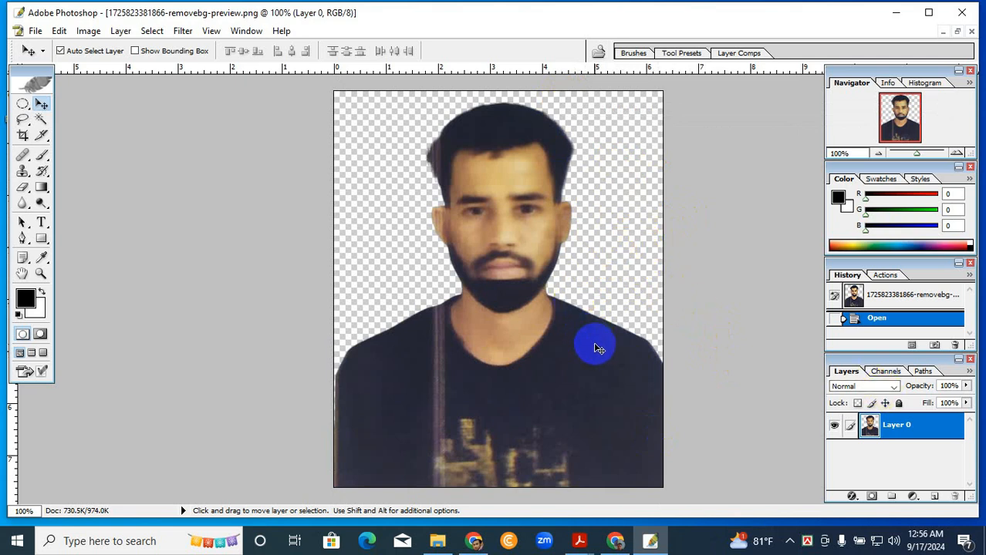
left_click(933, 497)
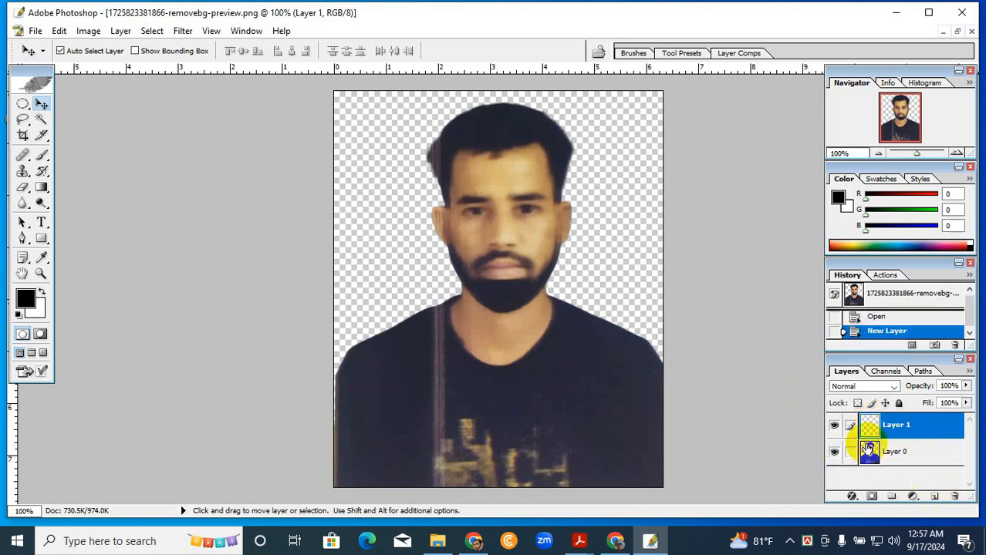
left_click(908, 453)
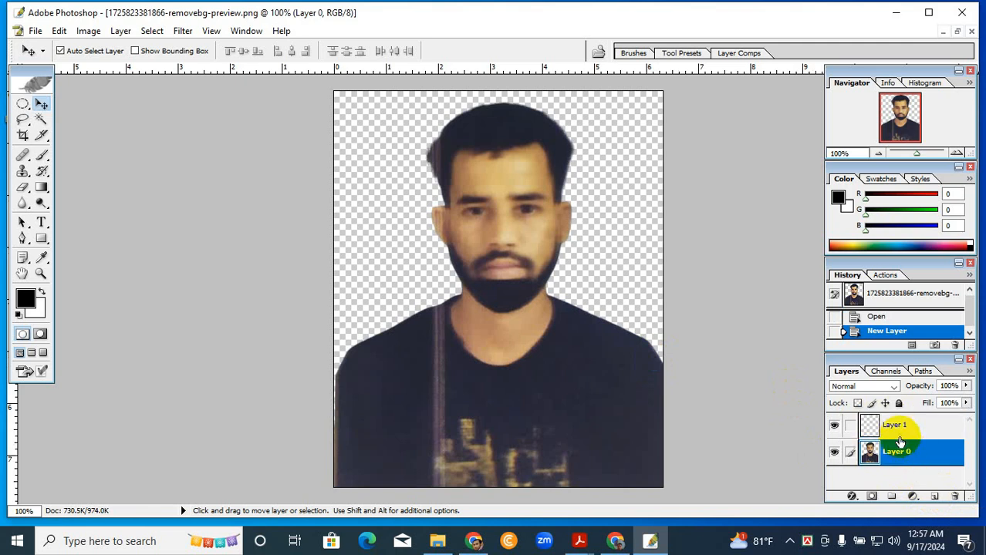
left_click_drag(924, 456, 923, 410)
left_click_drag(922, 451, 917, 416)
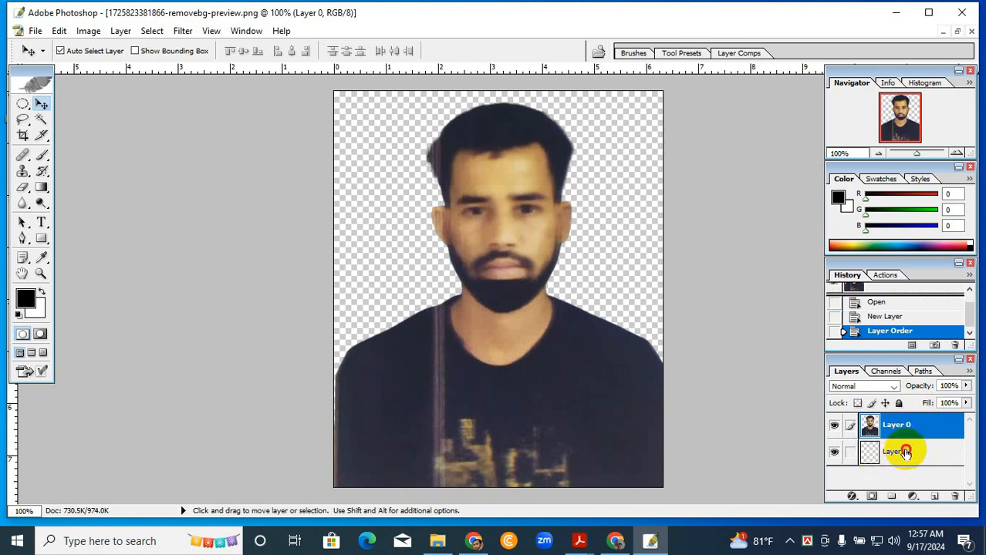
left_click(906, 453)
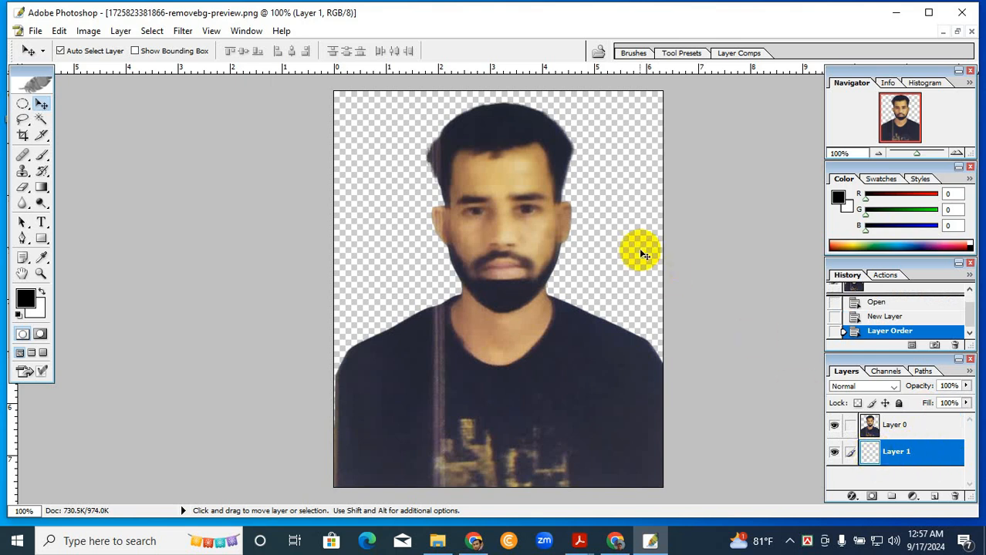
- Set the foreground color to blue (R 10, G 63, B 214) and fill the empty layer behind the portrait with it
left_click(27, 298)
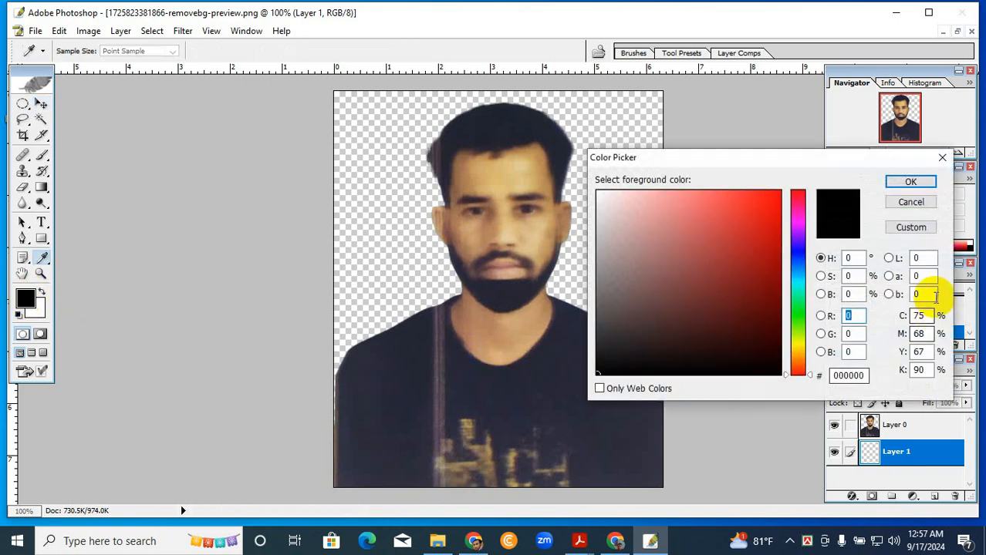
left_click(798, 260)
left_click(745, 209)
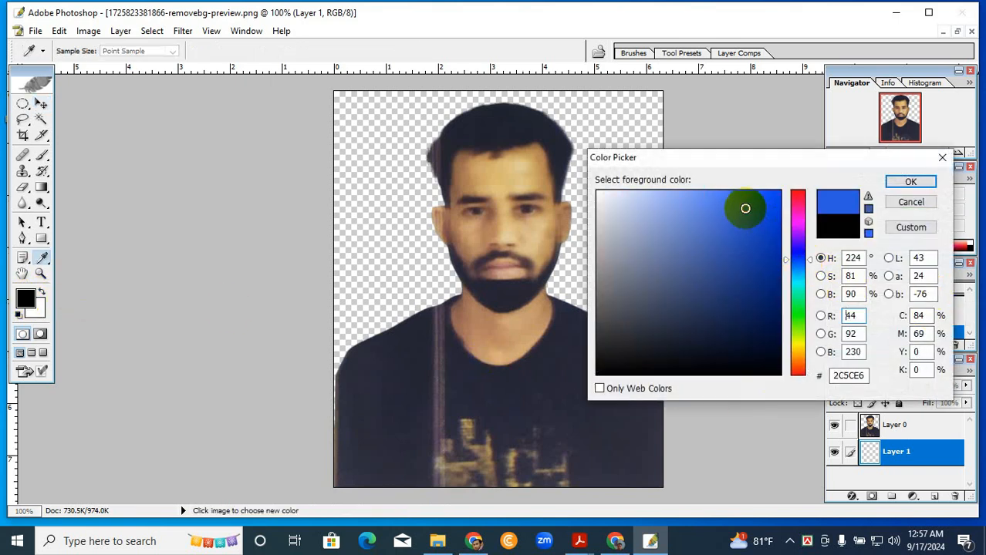
left_click(754, 216)
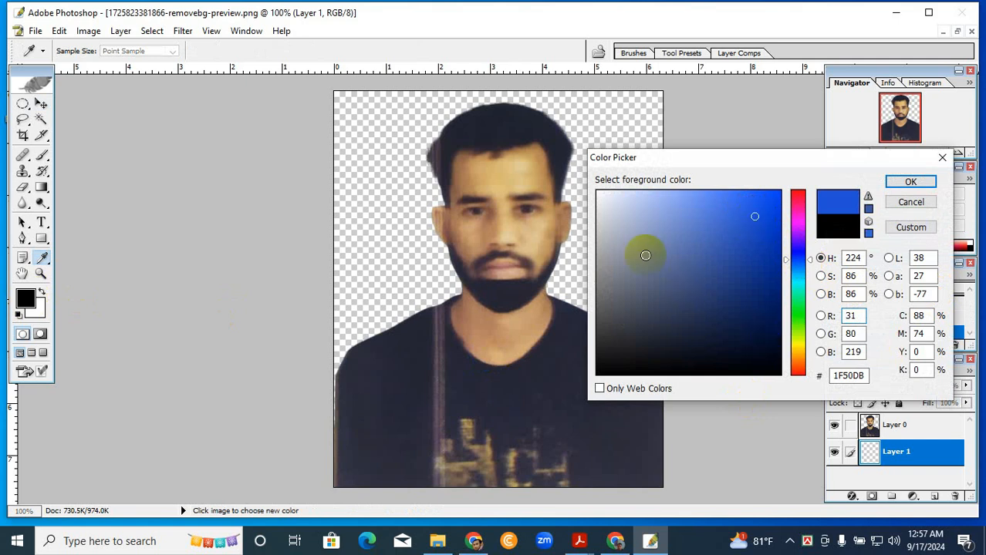
left_click(598, 194)
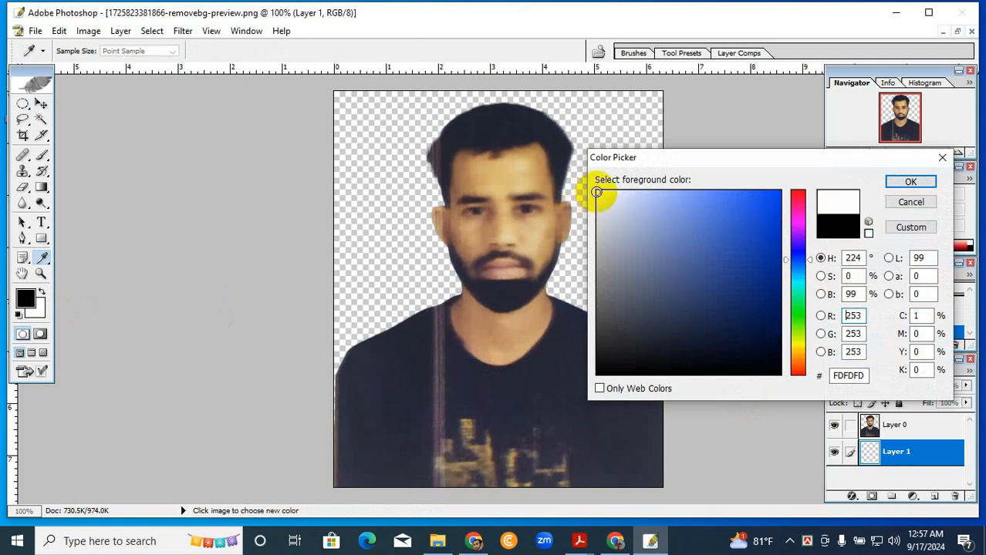
left_click(775, 220)
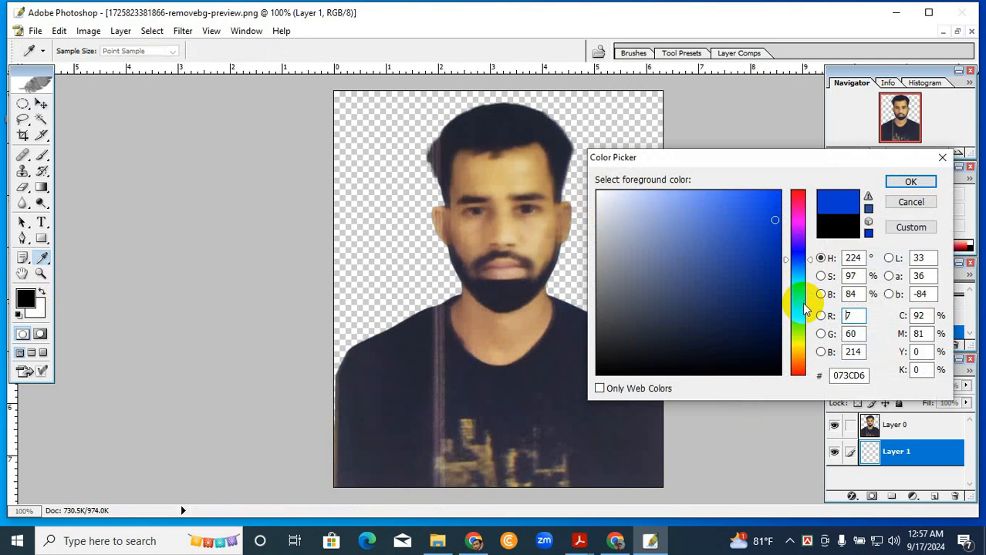
left_click(772, 220)
key("v")
left_click(907, 184)
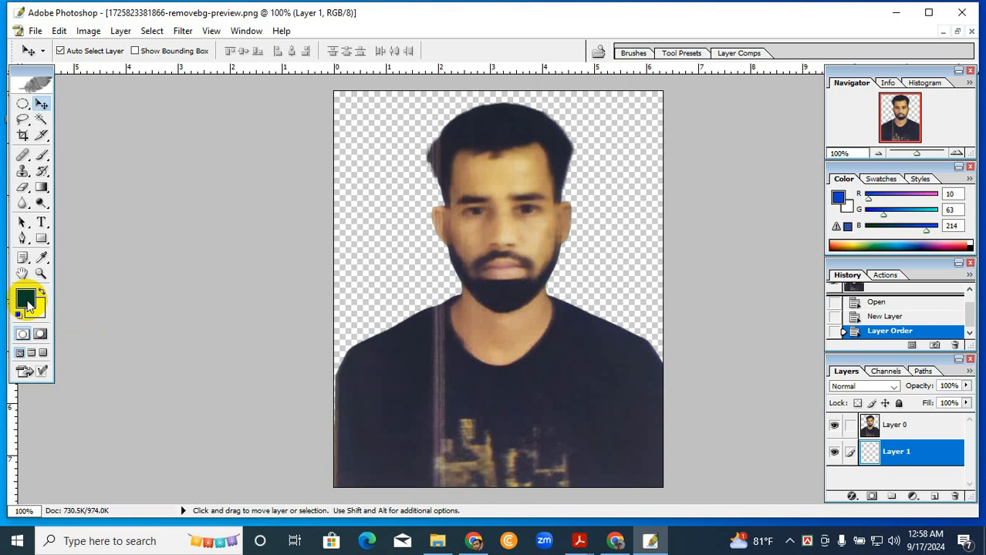
key("alt")
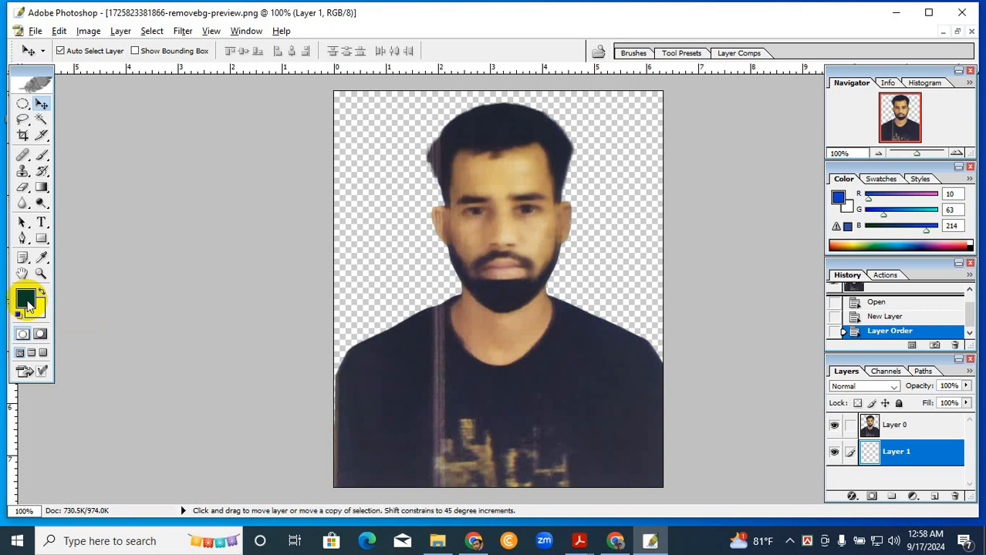
key("alt+BackSpace")
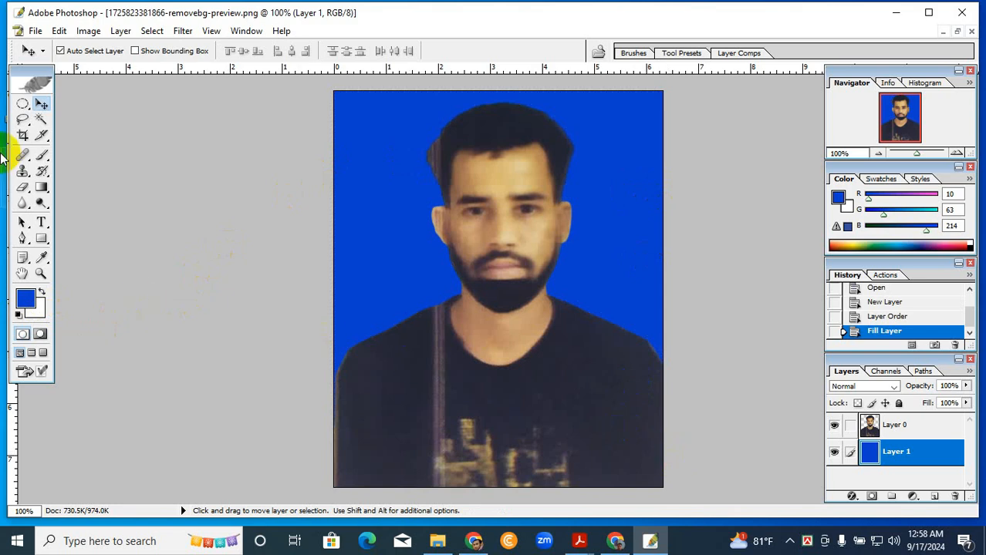
- Crop a narrow strip off the portrait's left edge and restore the document to a floating window
left_click(23, 137)
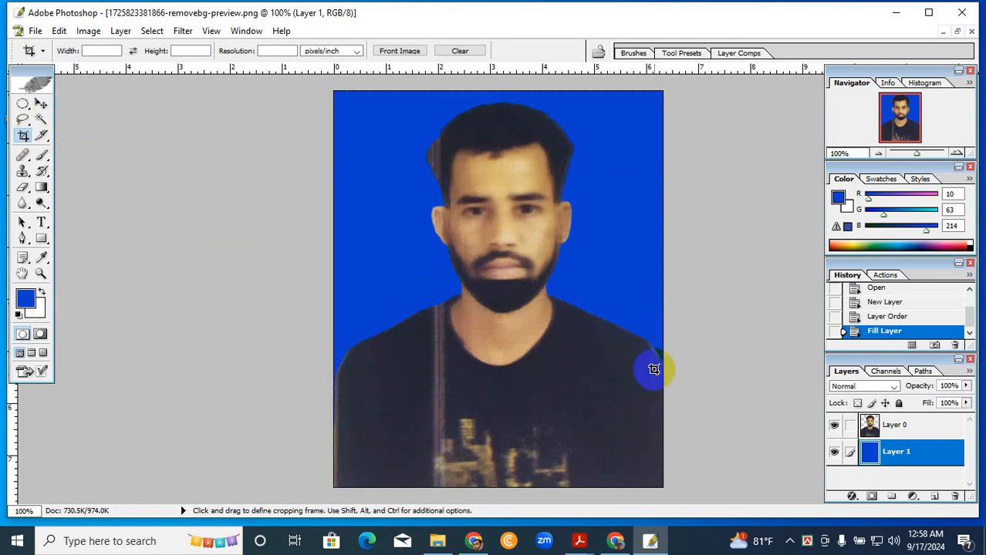
left_click_drag(661, 491, 343, 95)
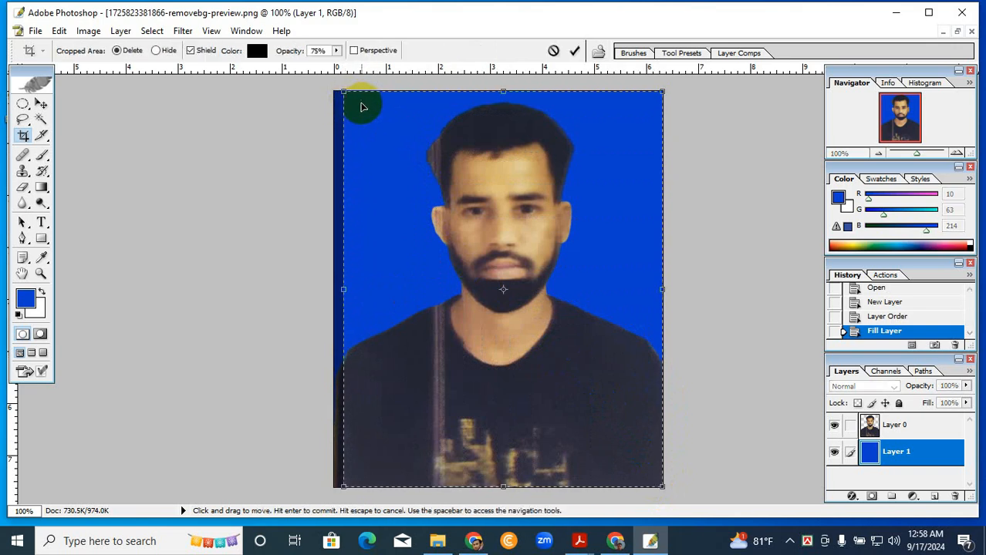
key("Return")
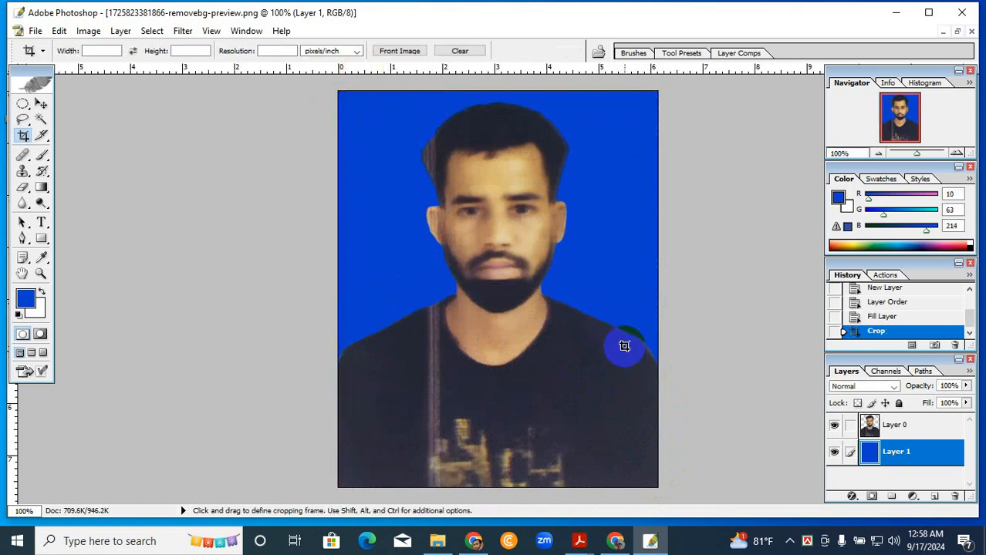
scroll(624, 344, "up", 5)
scroll(624, 347, "down", 5)
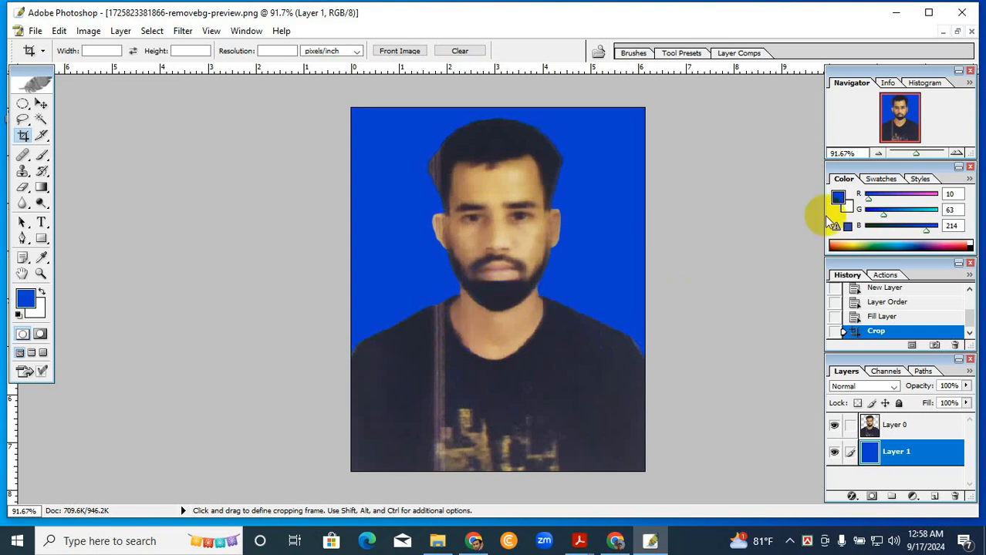
left_click(957, 32)
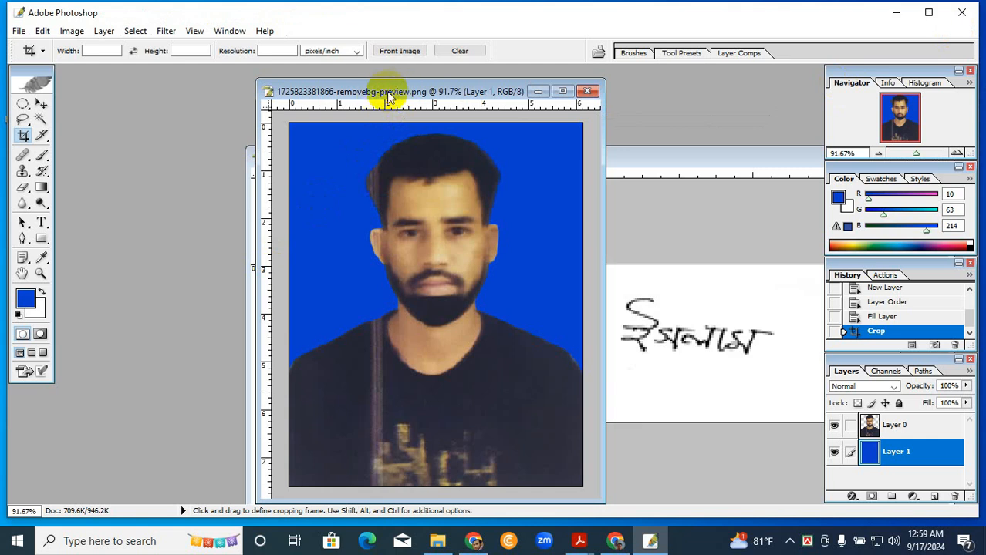
- Open the Image Size settings for the portrait and set the resolution to 300 pixels/inch
left_click(71, 31)
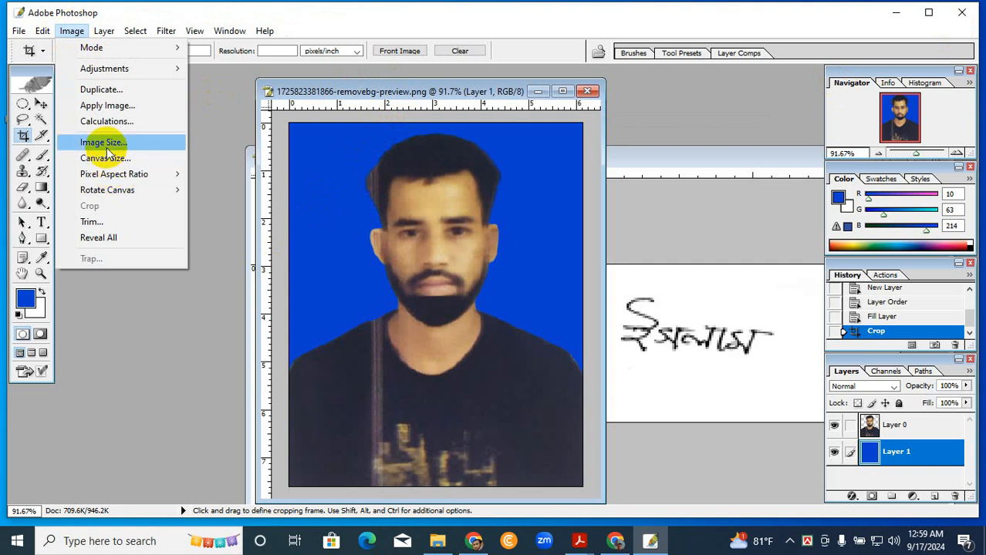
left_click(391, 90)
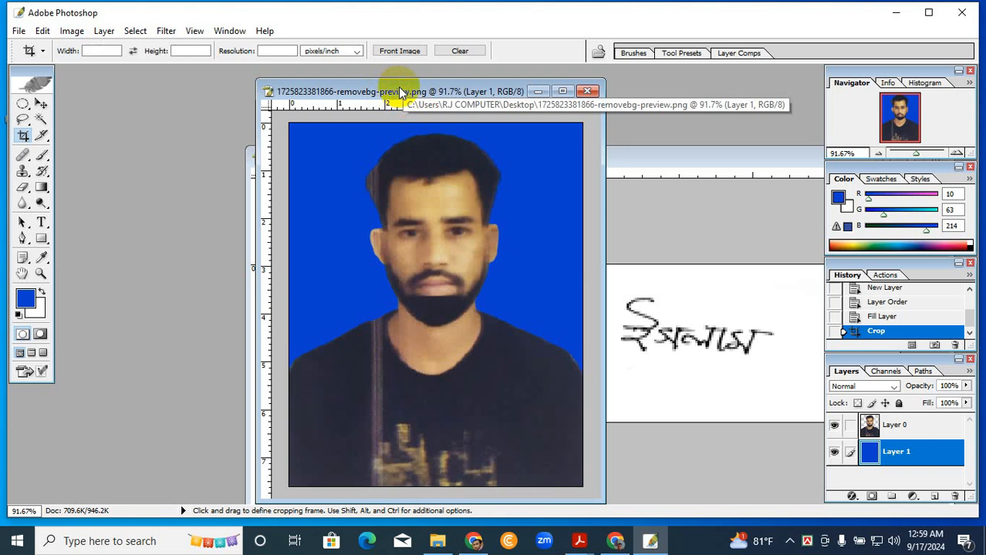
right_click(399, 91)
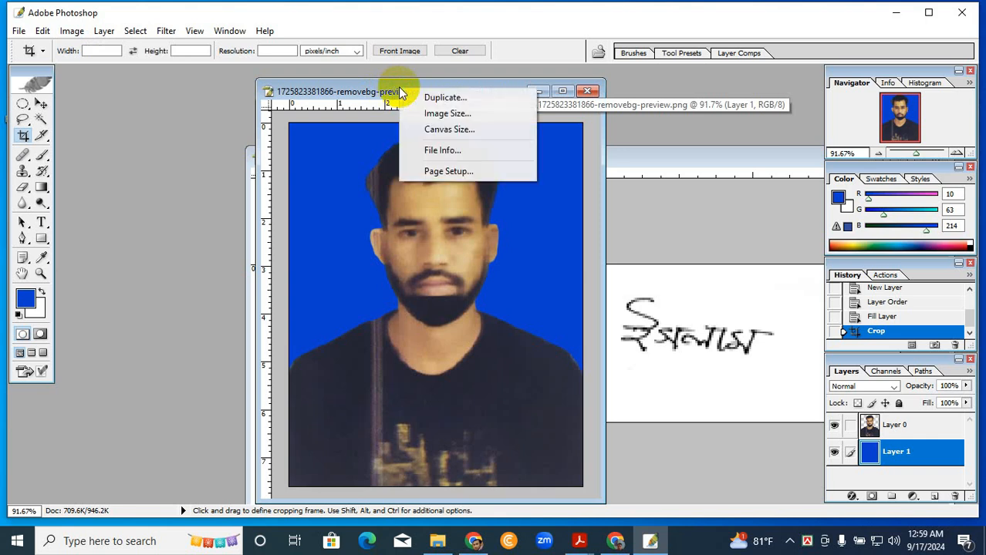
left_click(451, 114)
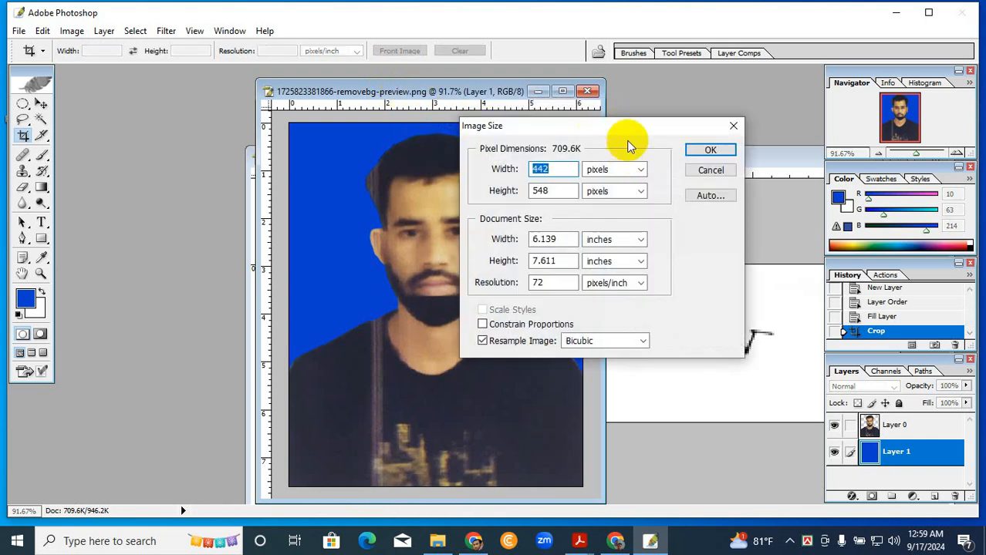
left_click_drag(609, 128, 683, 115)
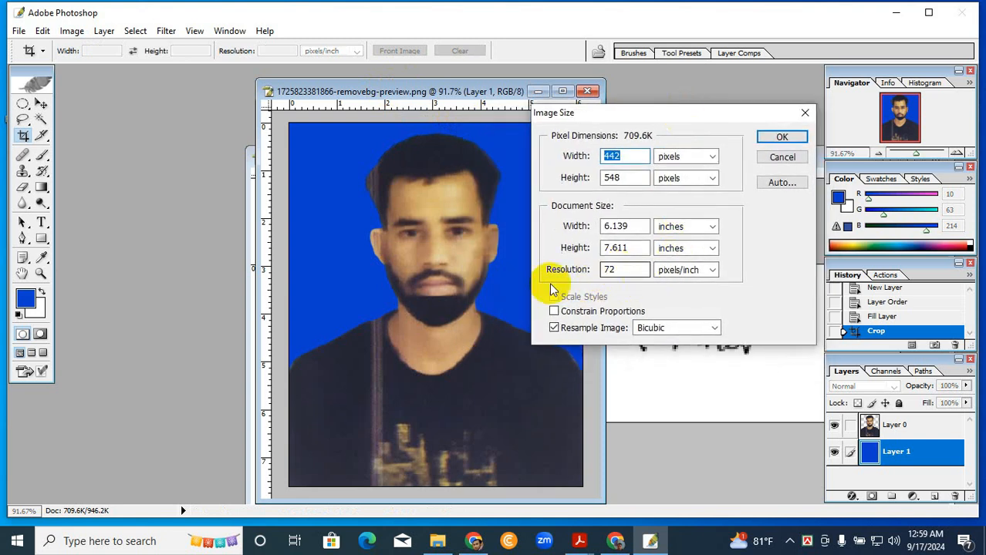
double_click(619, 270)
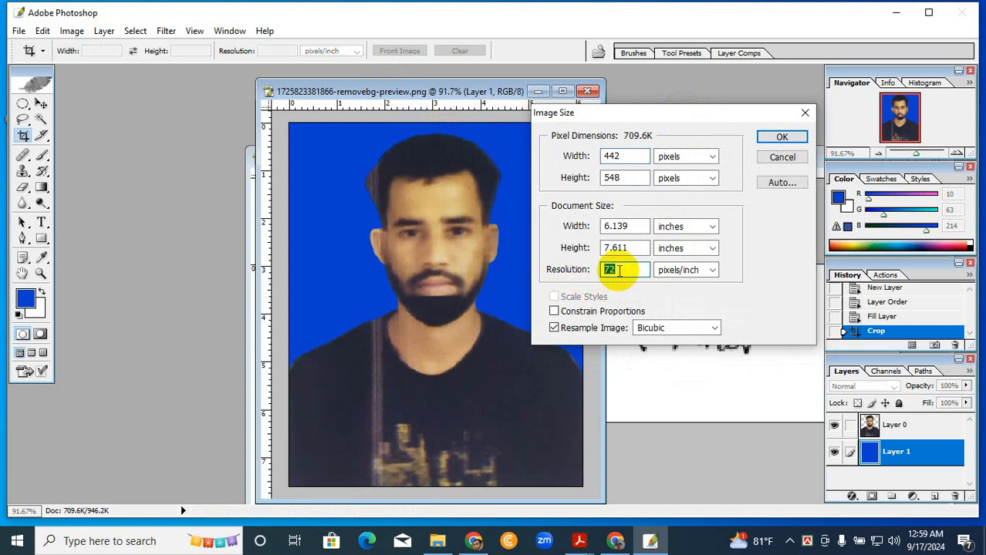
type("300")
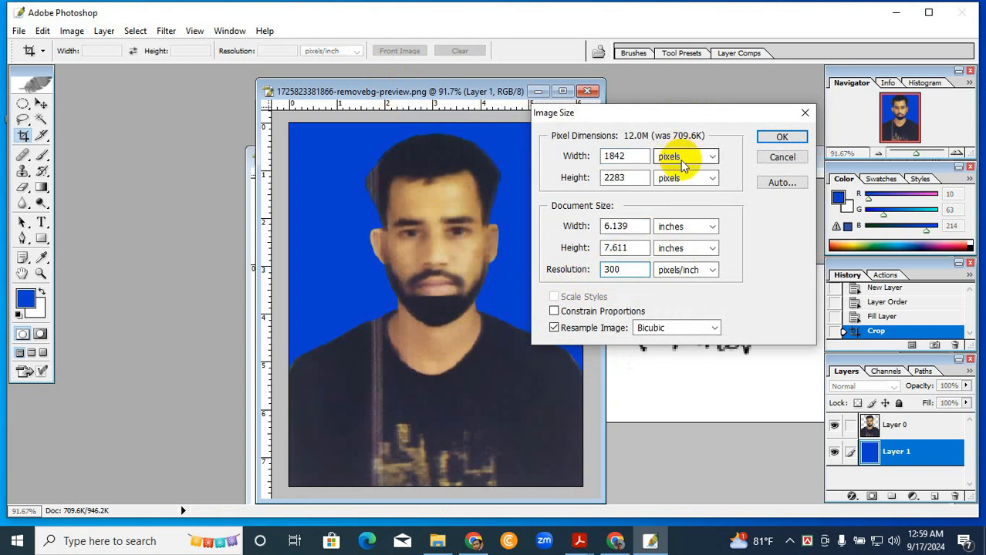
- Set the portrait's pixel dimensions to 300 wide by 300 high and apply the new size
left_click(684, 226)
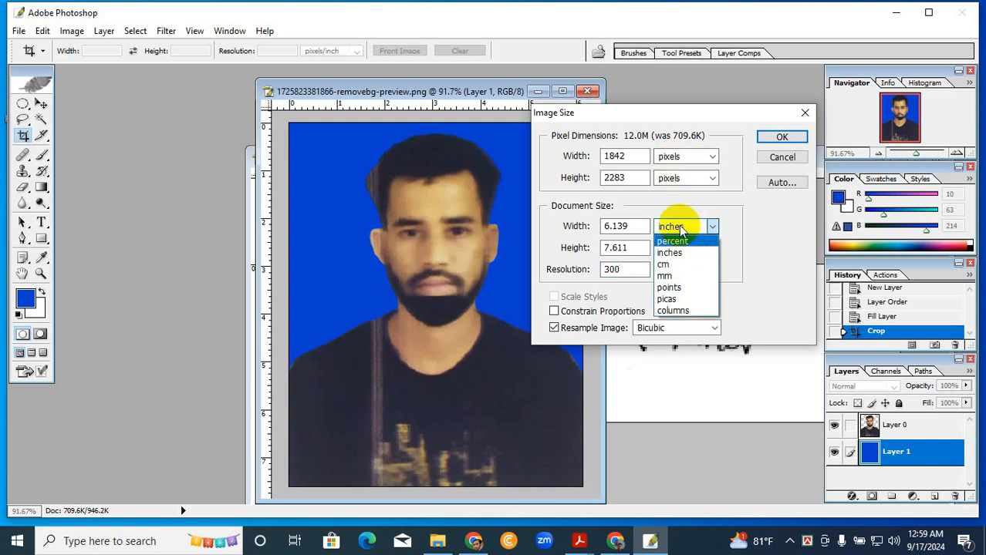
left_click(680, 228)
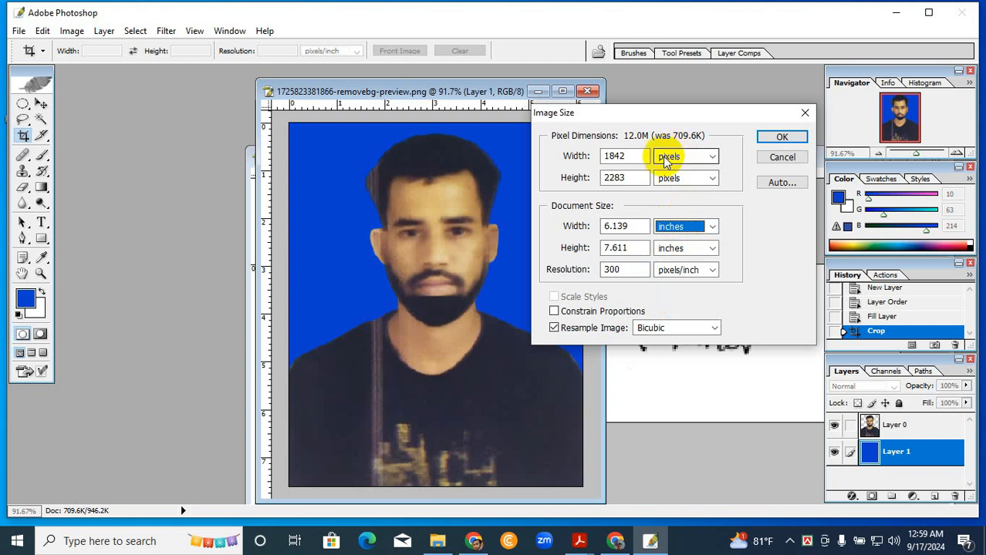
left_click_drag(623, 155, 576, 155)
type("300")
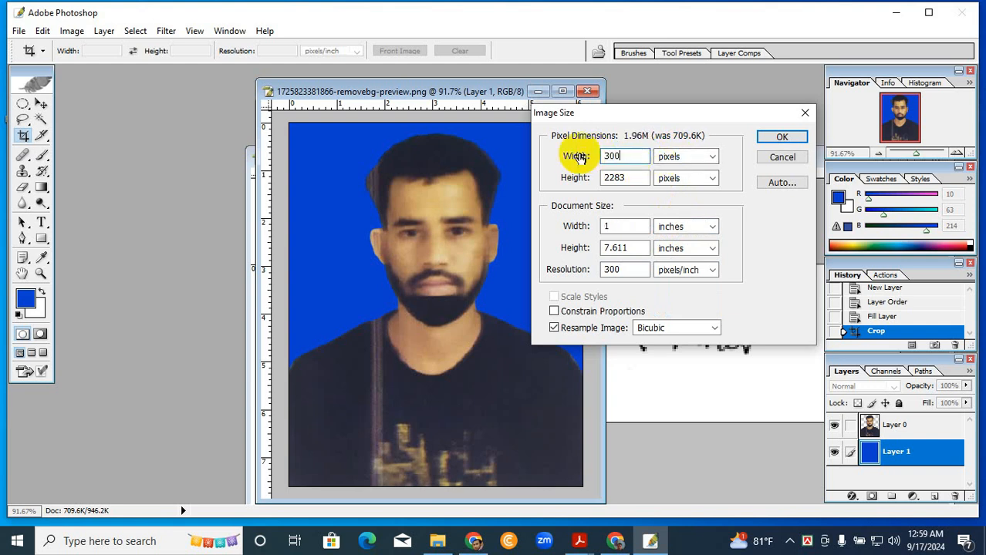
left_click_drag(622, 180, 593, 181)
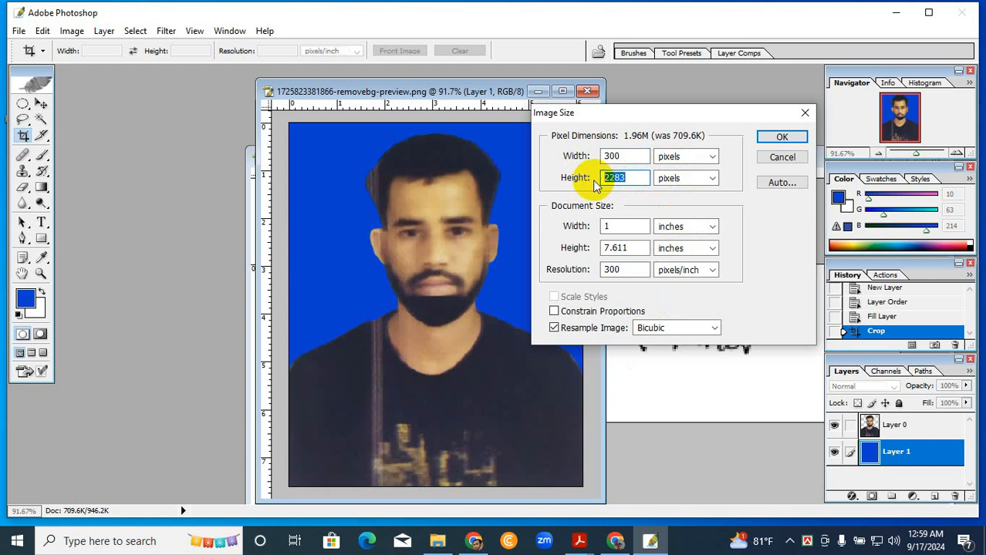
type("300")
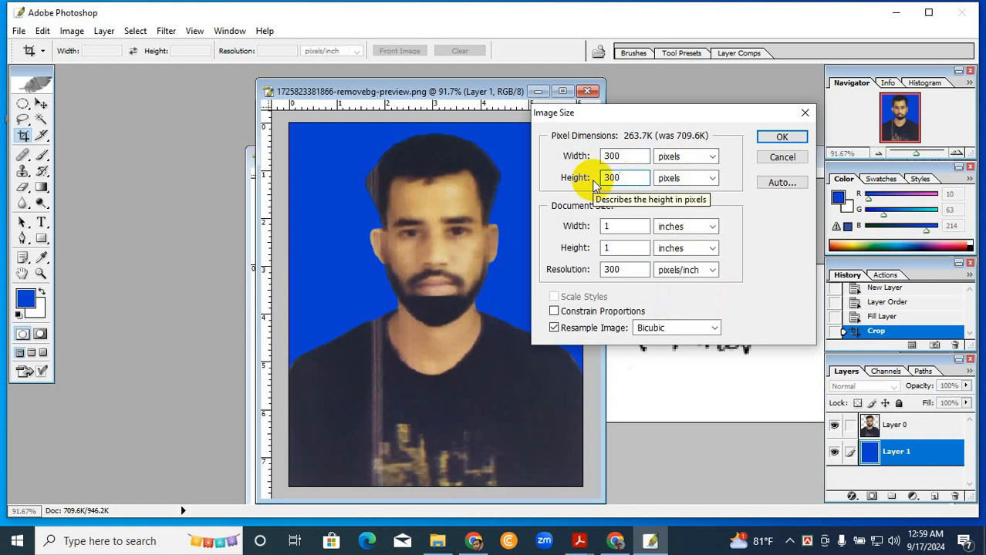
left_click(629, 156)
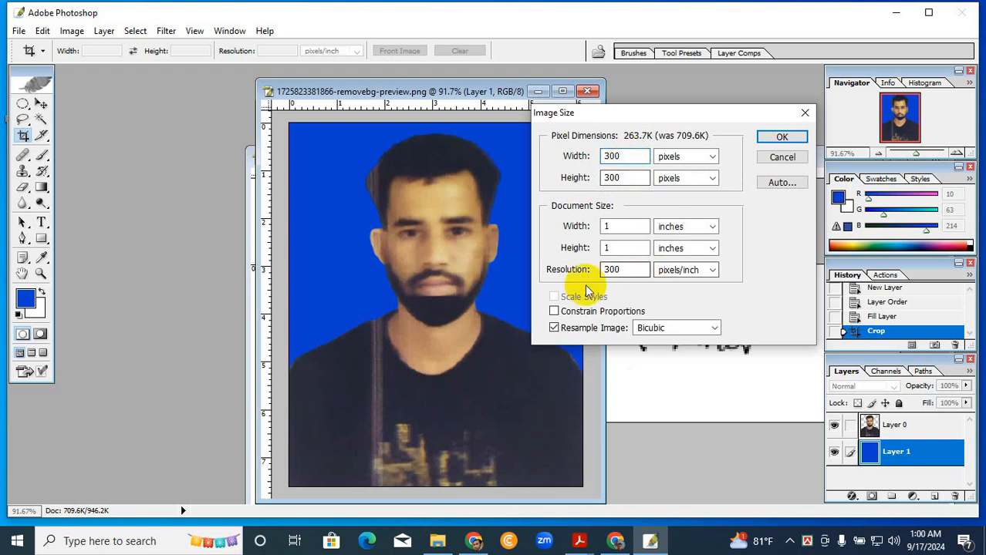
left_click_drag(623, 270, 591, 280)
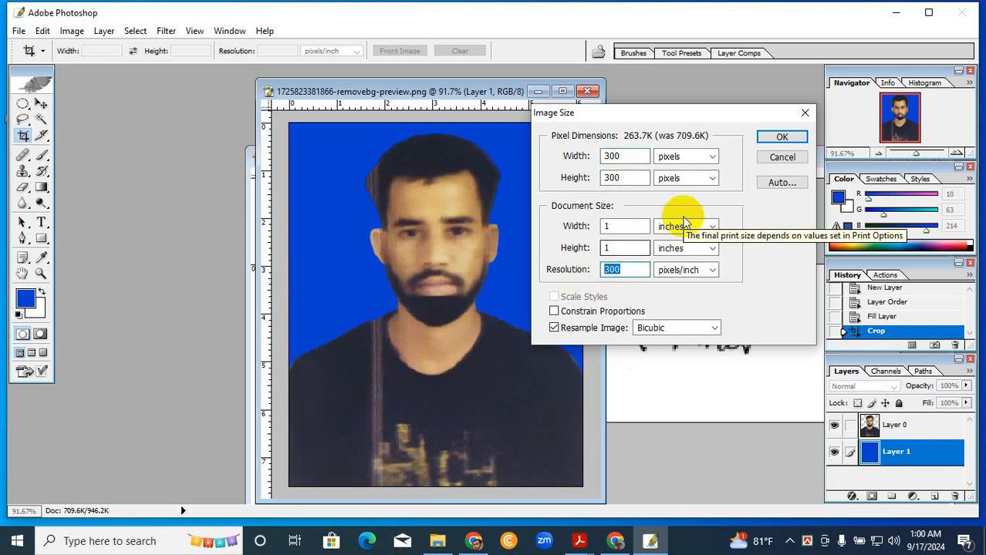
left_click(622, 269)
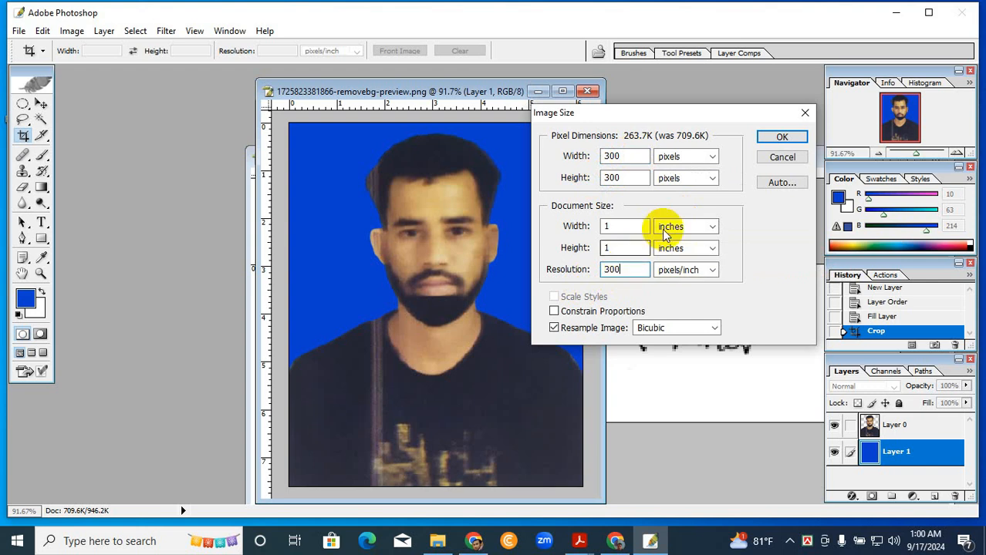
left_click(767, 137)
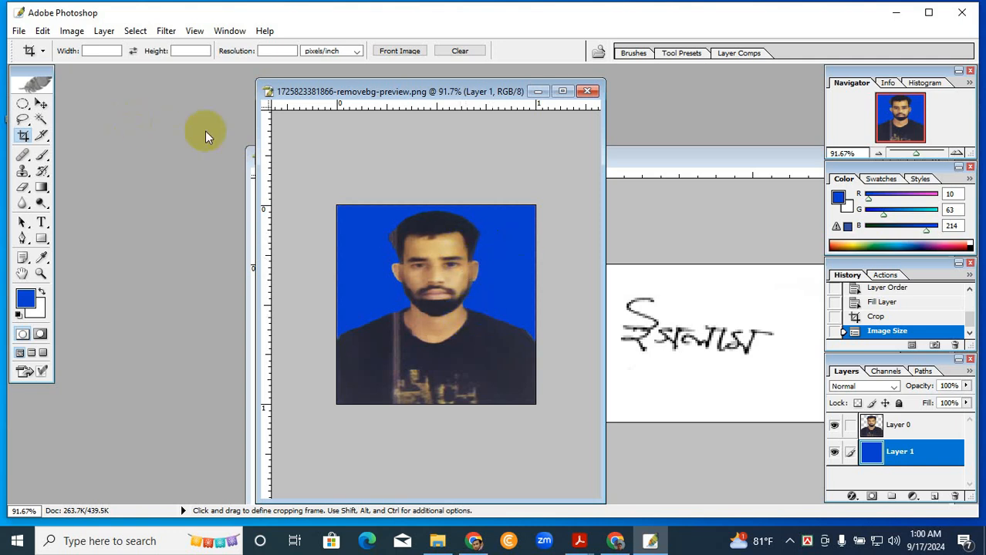
- Save the portrait as a JPEG copy named 300x300 on the Desktop
left_click(20, 33)
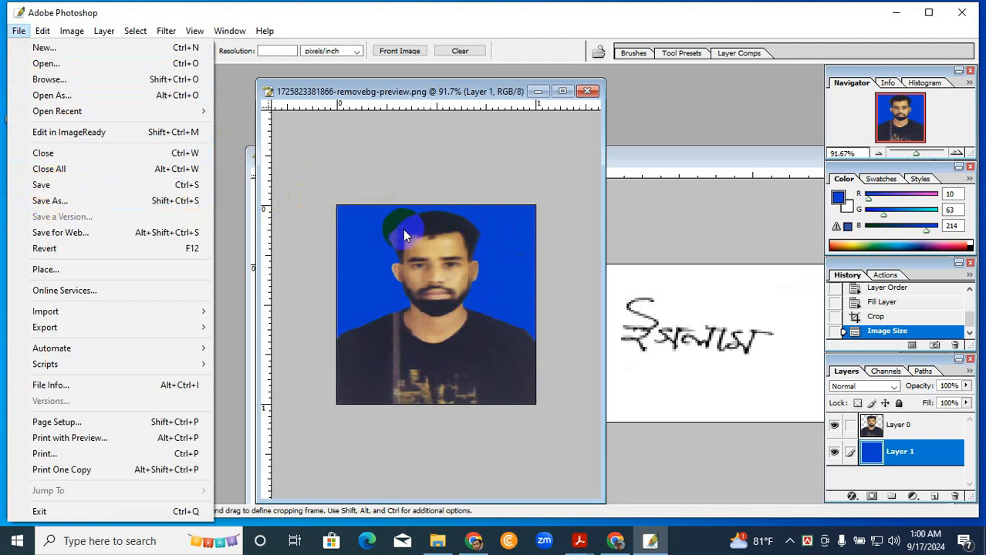
left_click(74, 199)
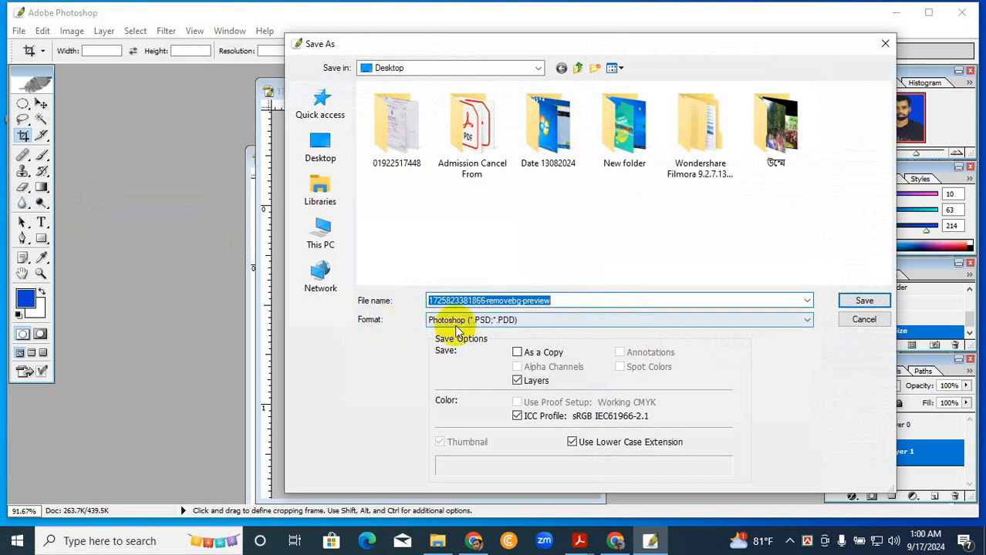
left_click(502, 322)
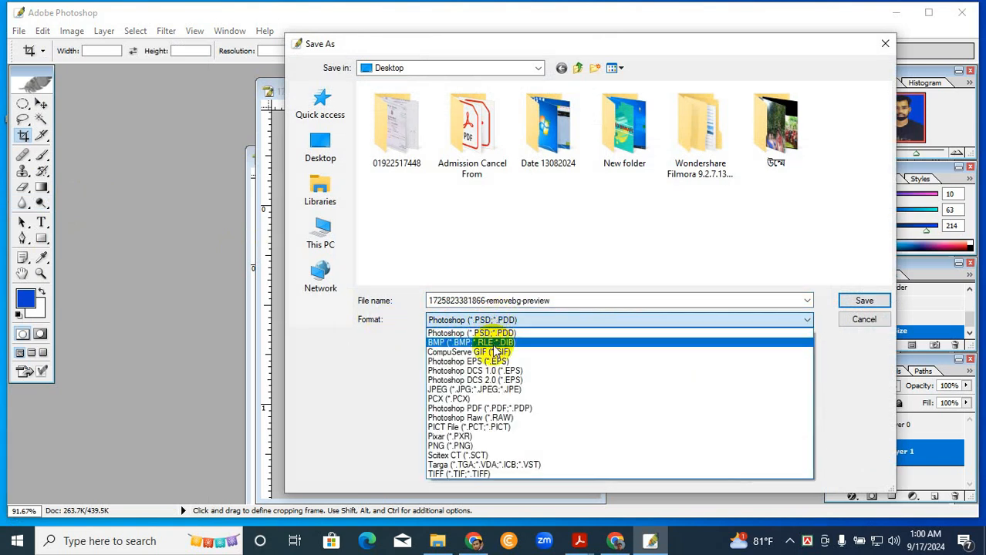
left_click(487, 390)
left_click(506, 302)
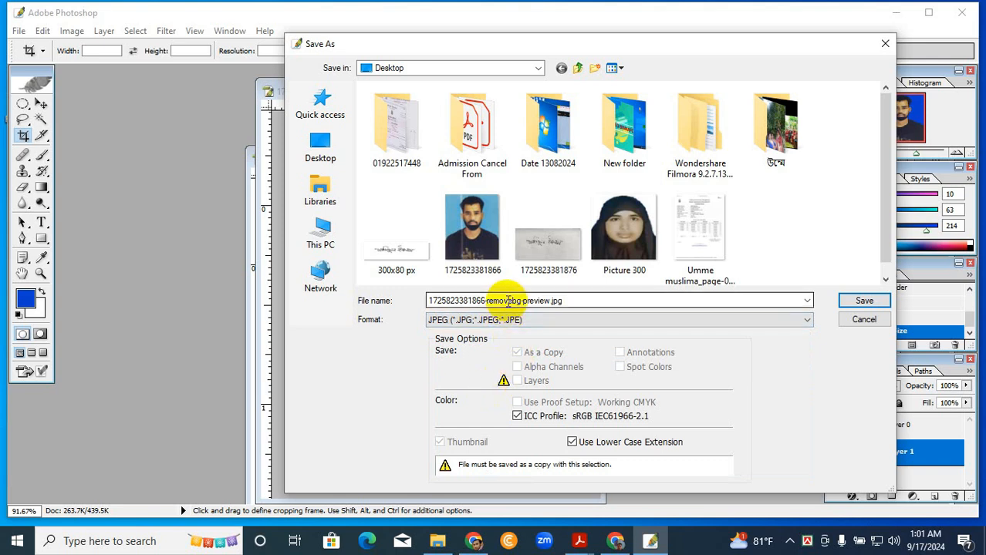
double_click(506, 303)
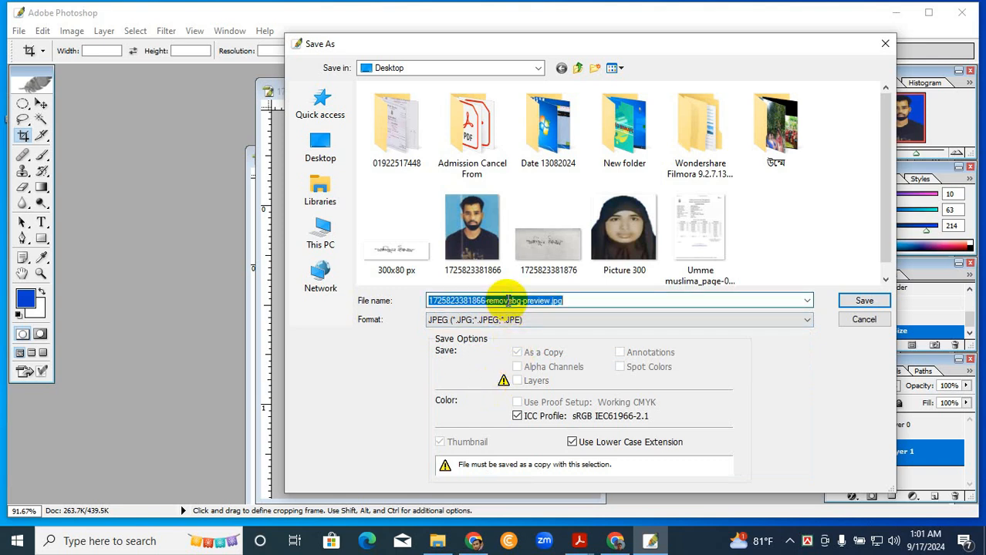
type("300")
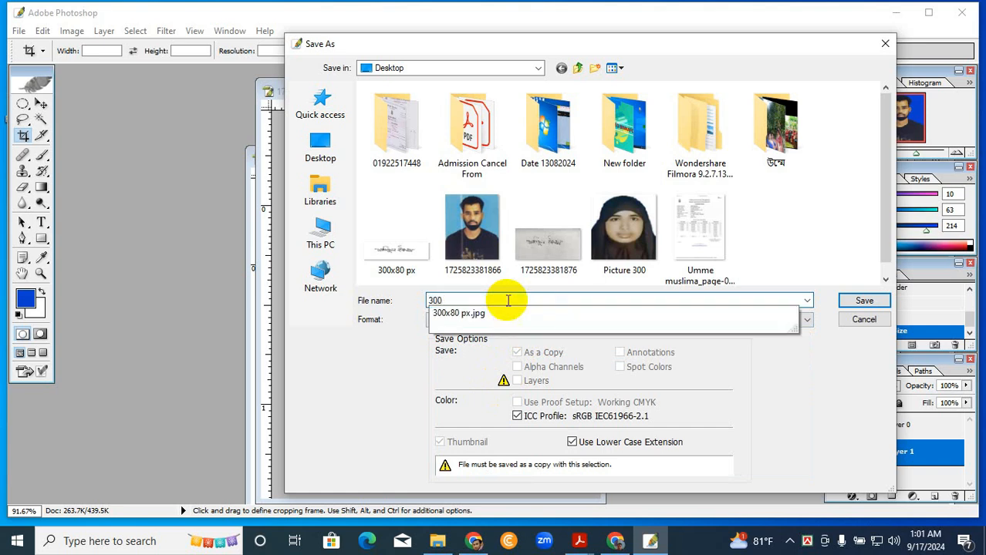
type("x300")
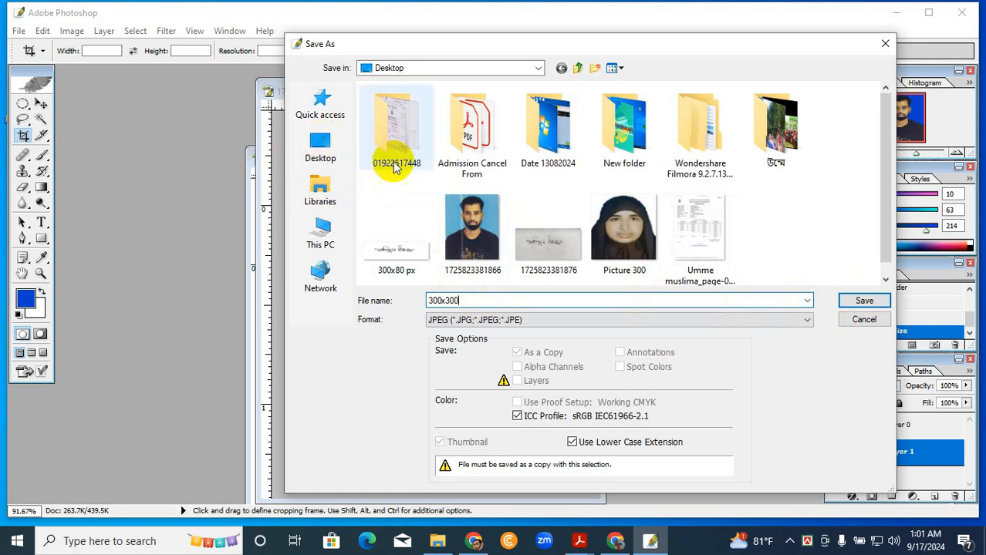
left_click(316, 148)
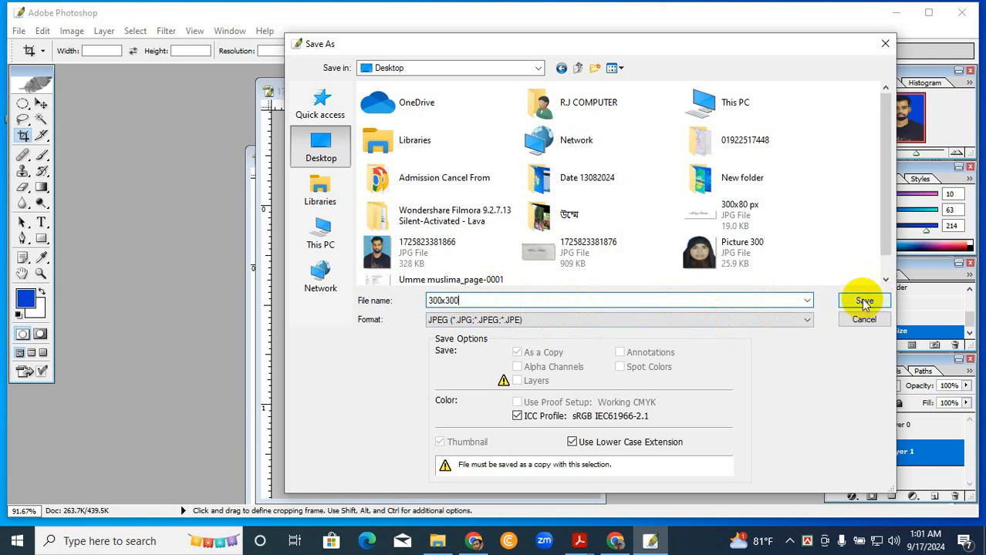
left_click(862, 301)
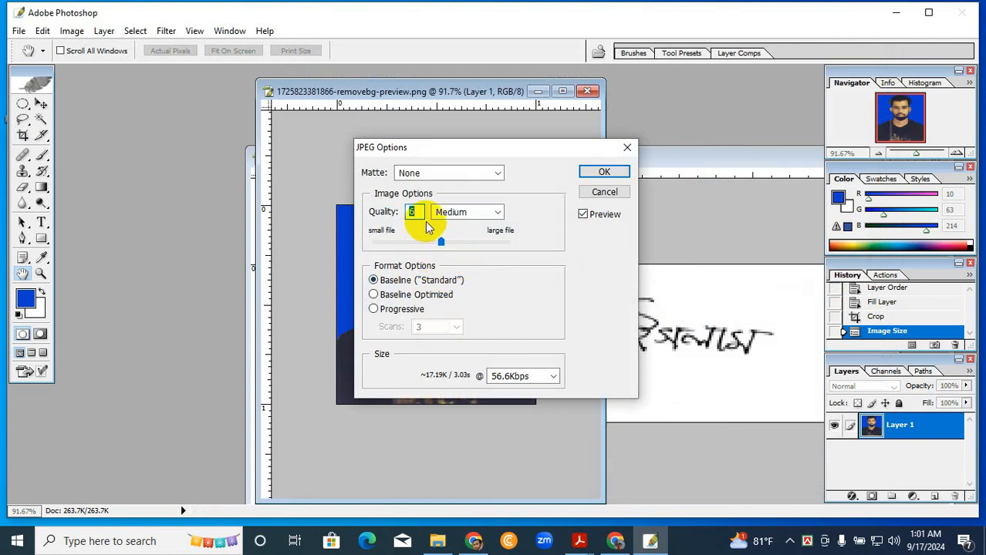
- Accept the JPEG options with quality 6 (Medium) and Baseline ("Standard") format, and minimize the program to show the desktop
left_click(442, 242)
mouse_move(442, 244)
left_mouse_down()
mouse_move(523, 242)
mouse_move(442, 250)
left_mouse_up()
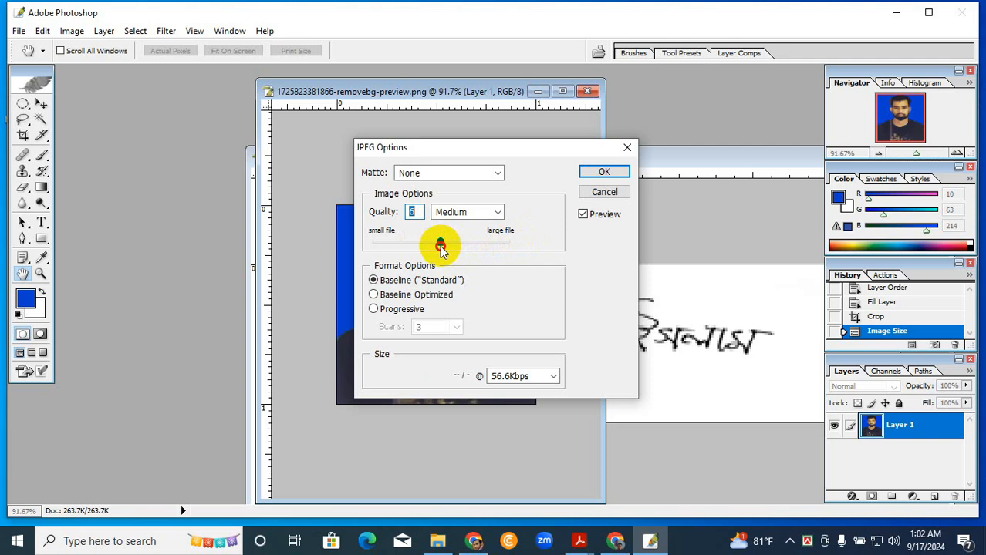
left_click(417, 212)
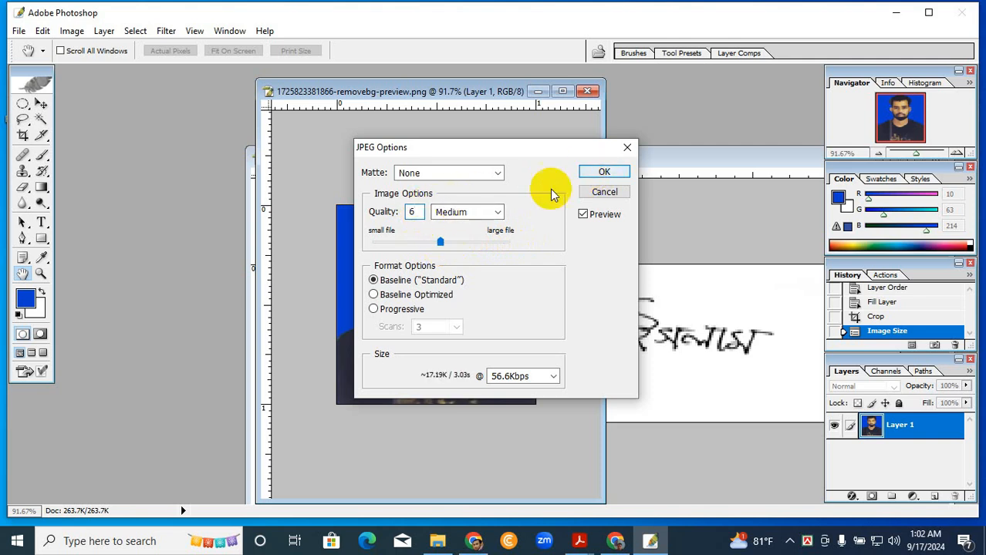
left_click(590, 171)
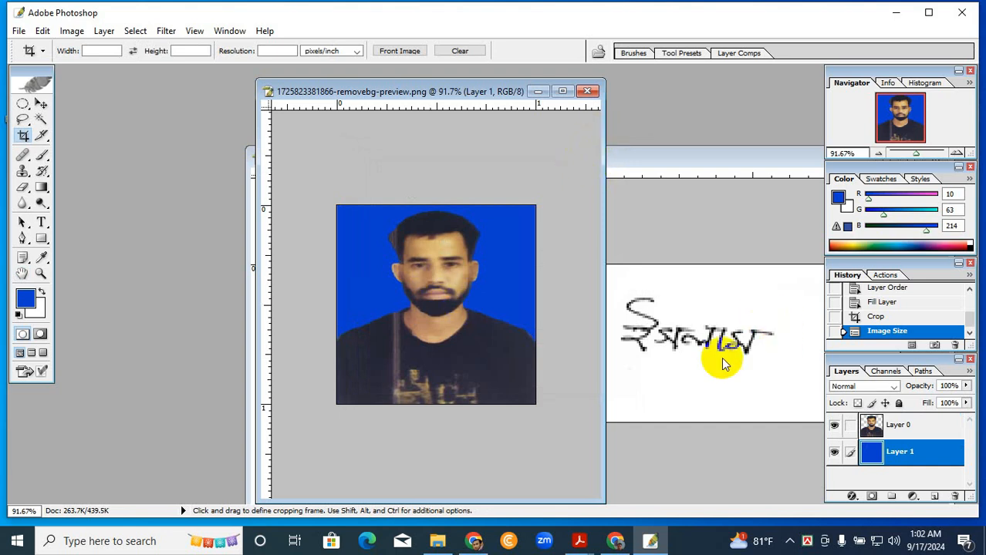
left_click(893, 13)
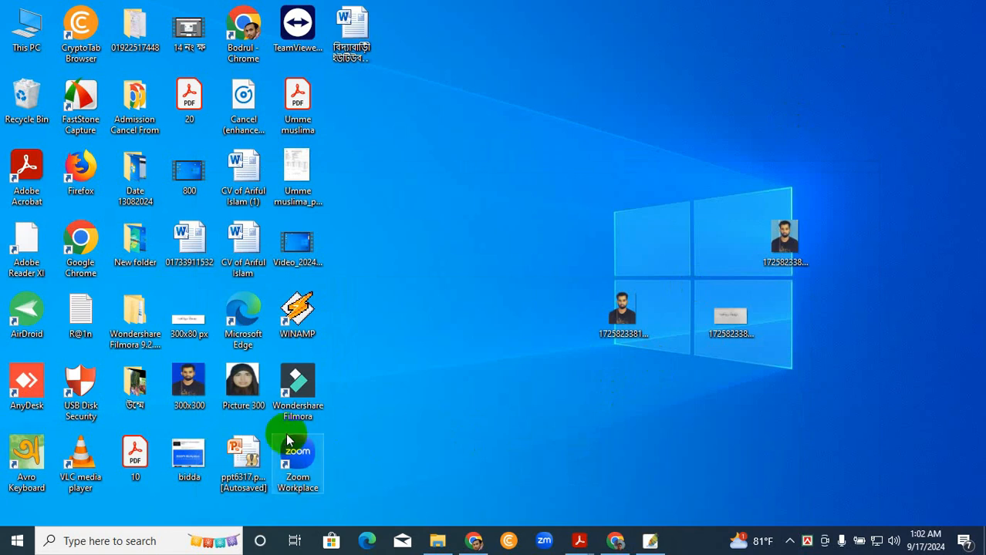